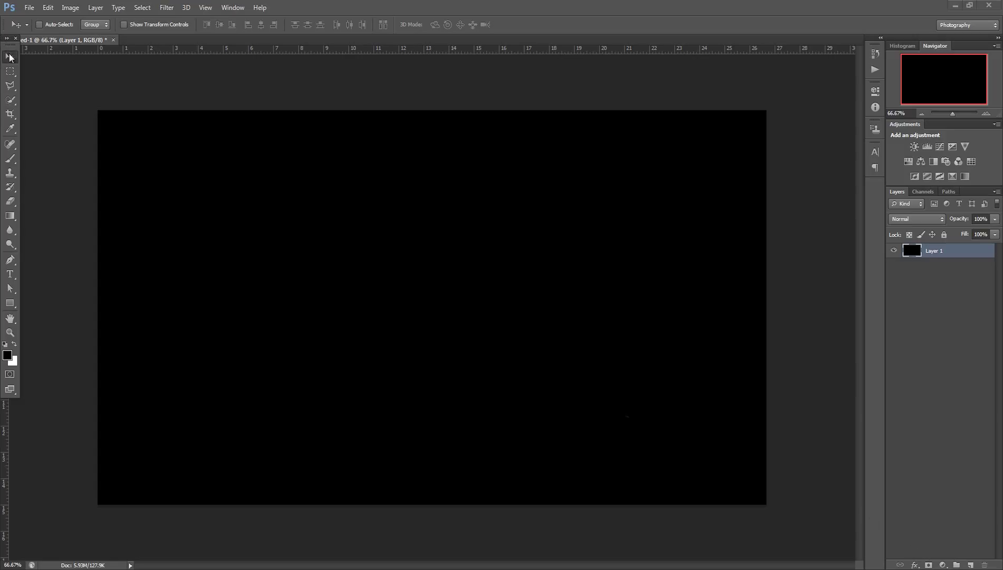
Add a Gradient Overlay style to Layer 1 from the fx menu, toggling it off and back on
{"action": "left_click", "coordinate": [916, 564]}
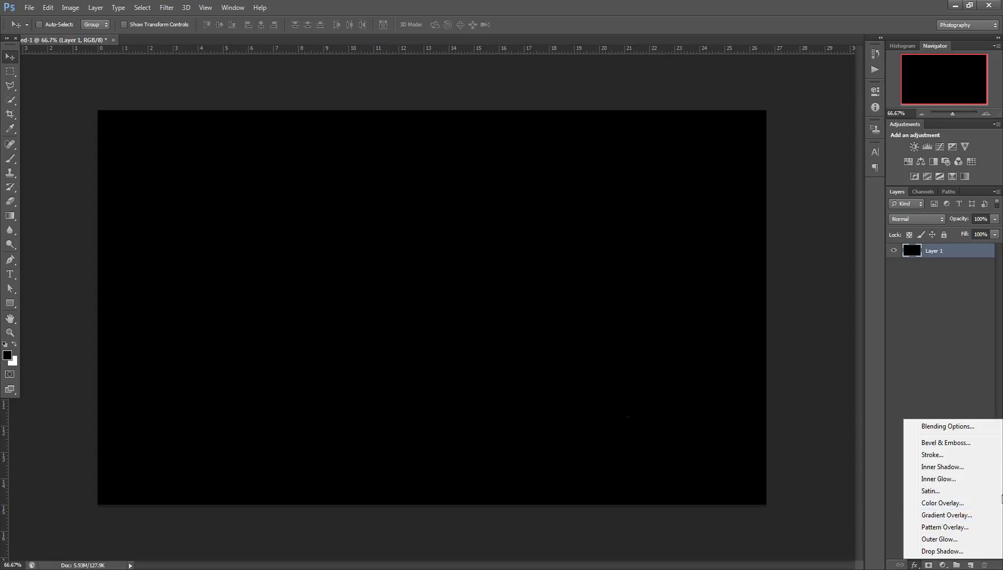
{"action": "left_click", "coordinate": [939, 517]}
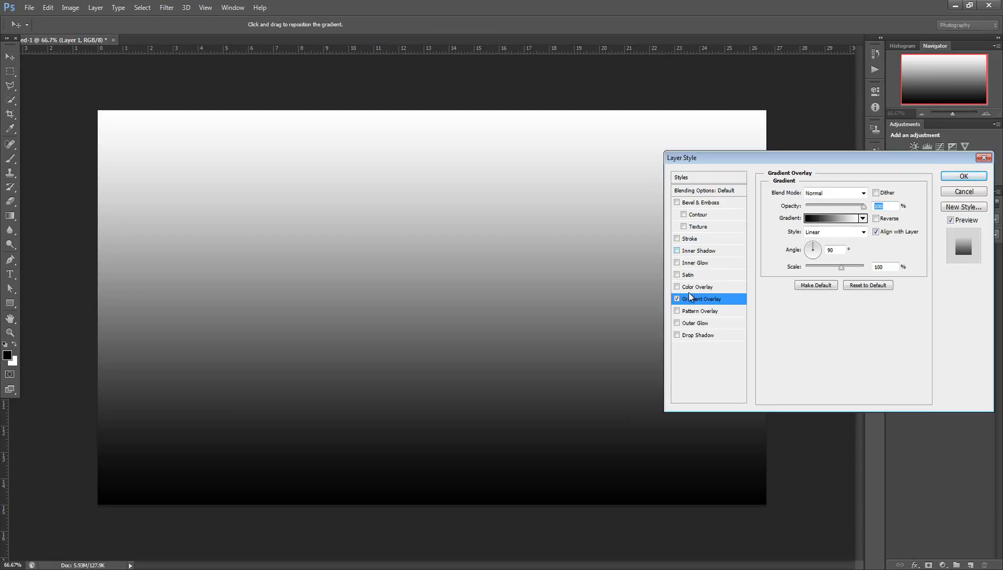
{"action": "left_click", "coordinate": [677, 298]}
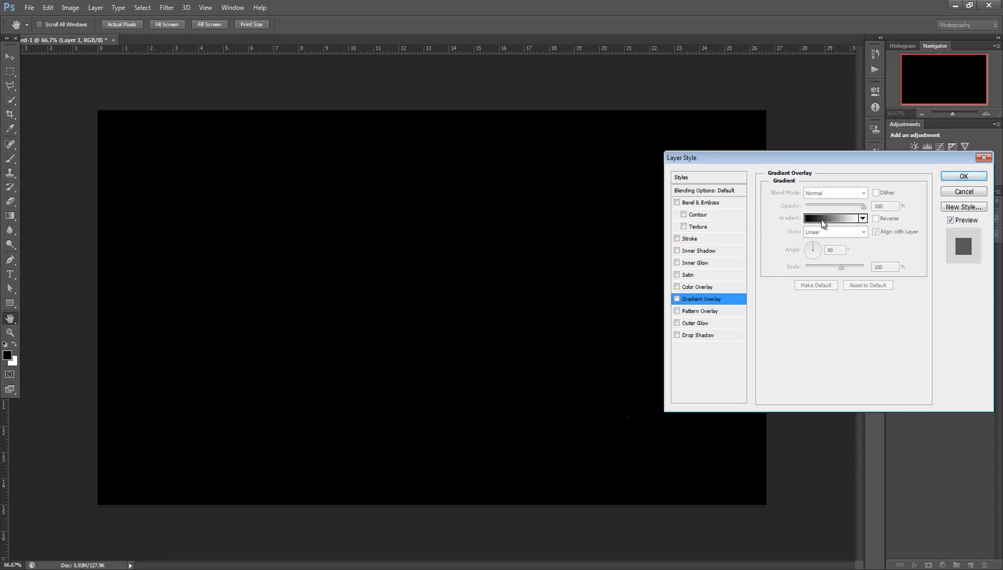
{"action": "left_click", "coordinate": [676, 299]}
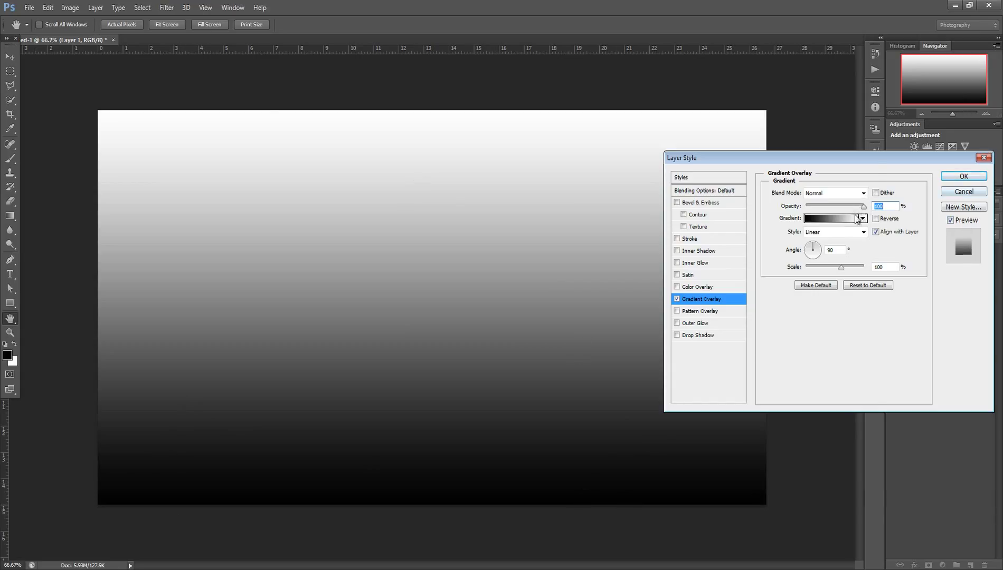
{"action": "left_click", "coordinate": [845, 218]}
{"action": "left_click", "coordinate": [712, 234]}
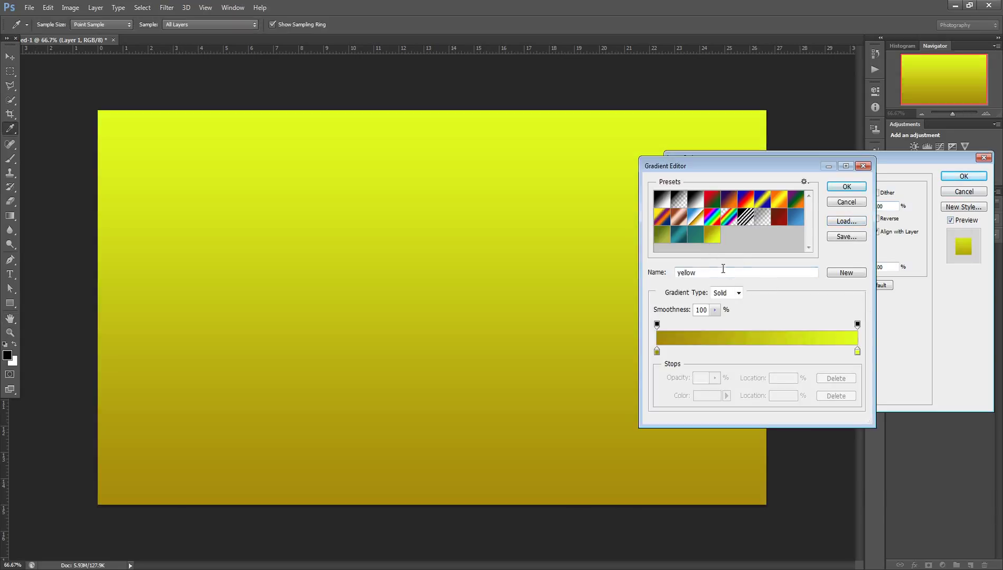
{"action": "left_click", "coordinate": [693, 239]}
{"action": "left_click", "coordinate": [663, 235]}
{"action": "left_click", "coordinate": [797, 221]}
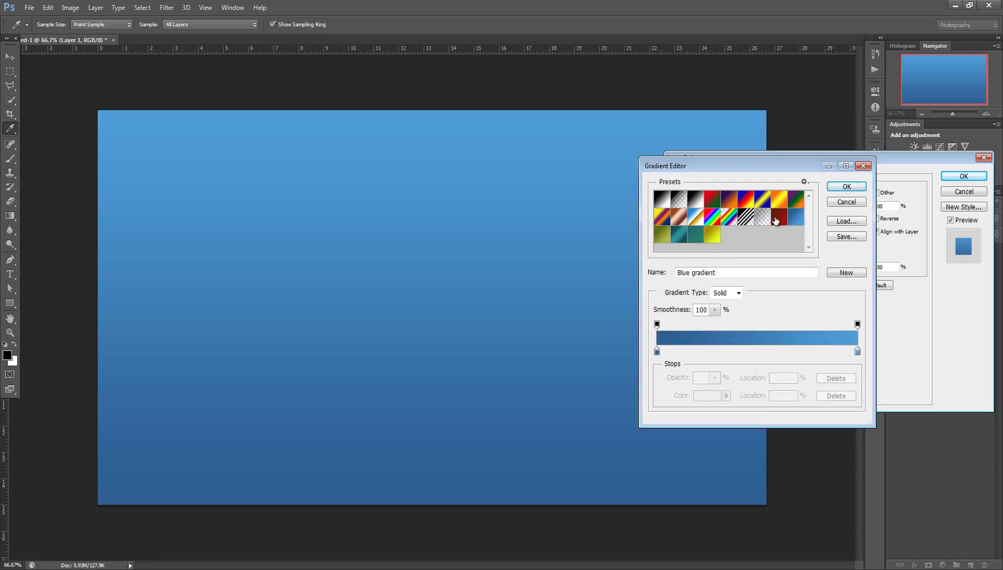
{"action": "left_click", "coordinate": [776, 219]}
{"action": "left_click", "coordinate": [665, 237]}
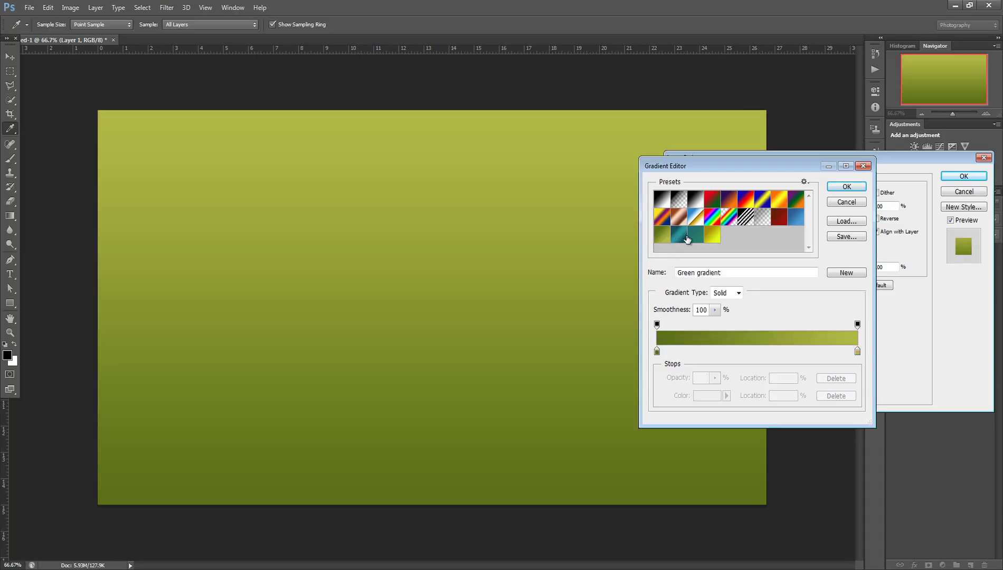
{"action": "left_click", "coordinate": [691, 239]}
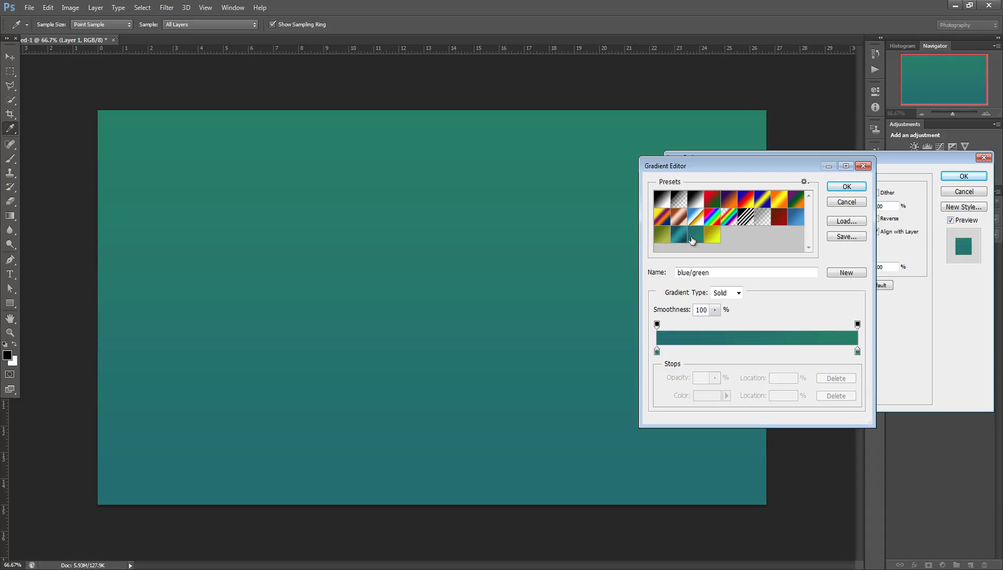
{"action": "left_click", "coordinate": [681, 240]}
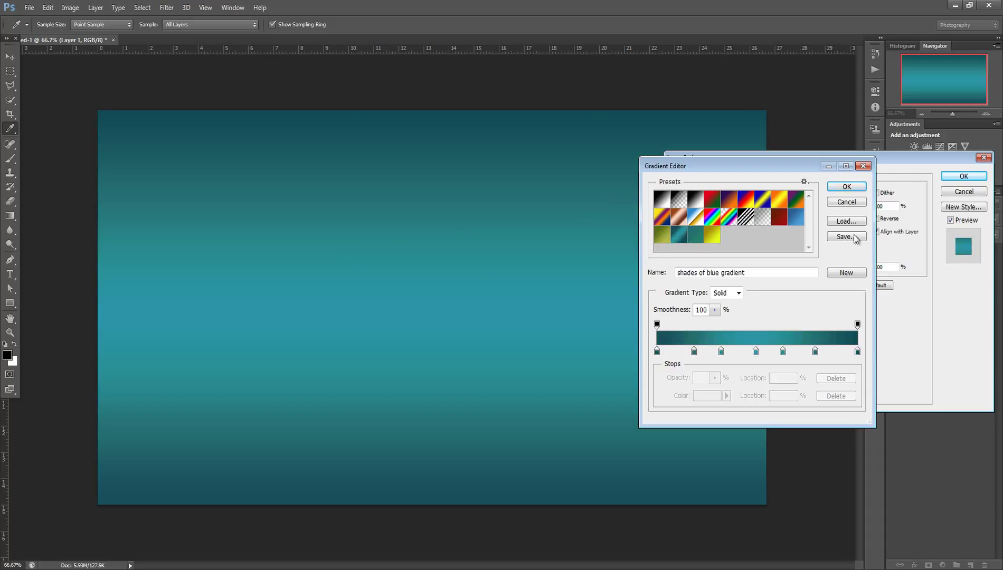
{"action": "left_click", "coordinate": [847, 201]}
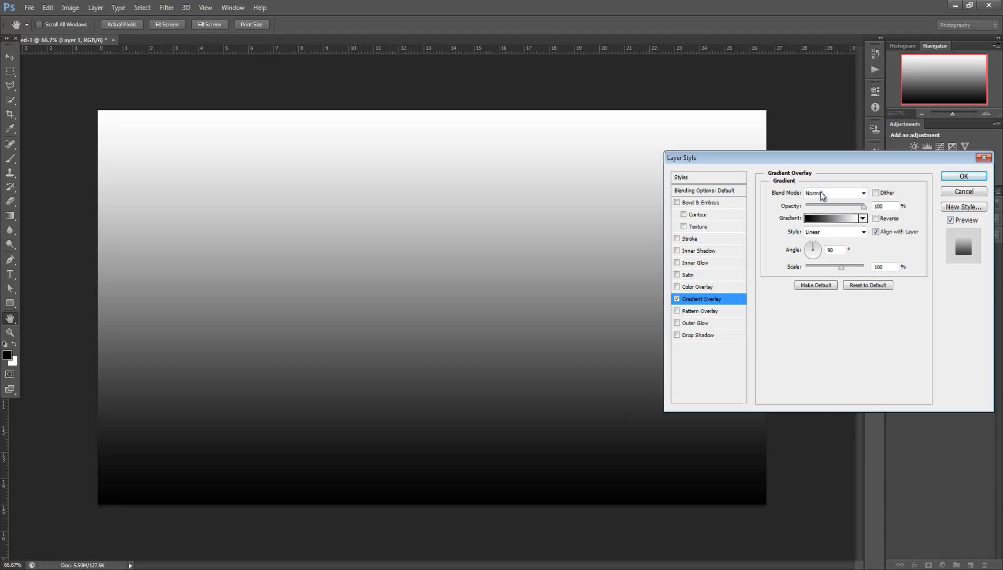
Review the overlay's blend mode options, then open its black-to-white gradient in the Gradient Editor
{"action": "left_click", "coordinate": [826, 195]}
{"action": "left_click", "coordinate": [826, 196]}
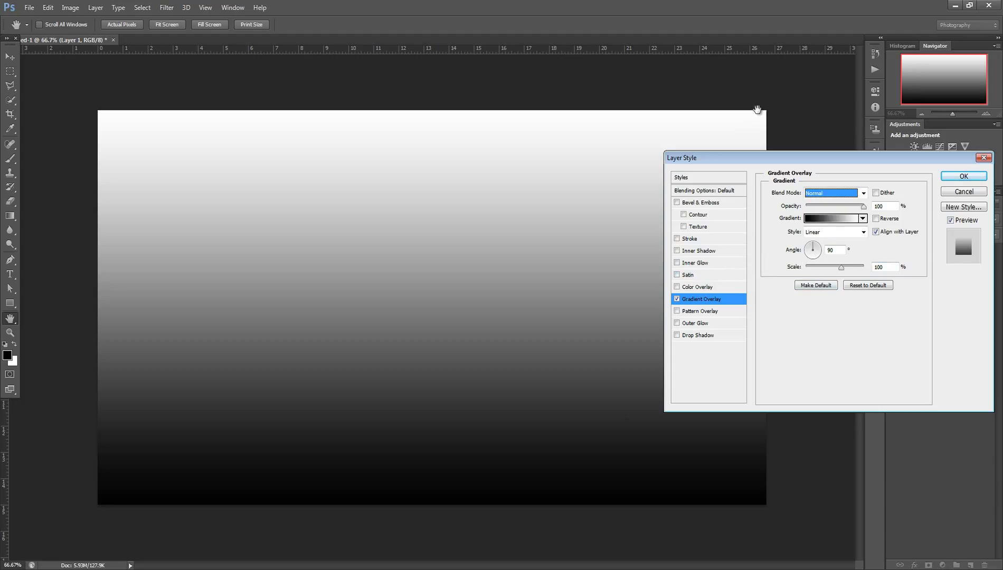
{"action": "left_click", "coordinate": [823, 219]}
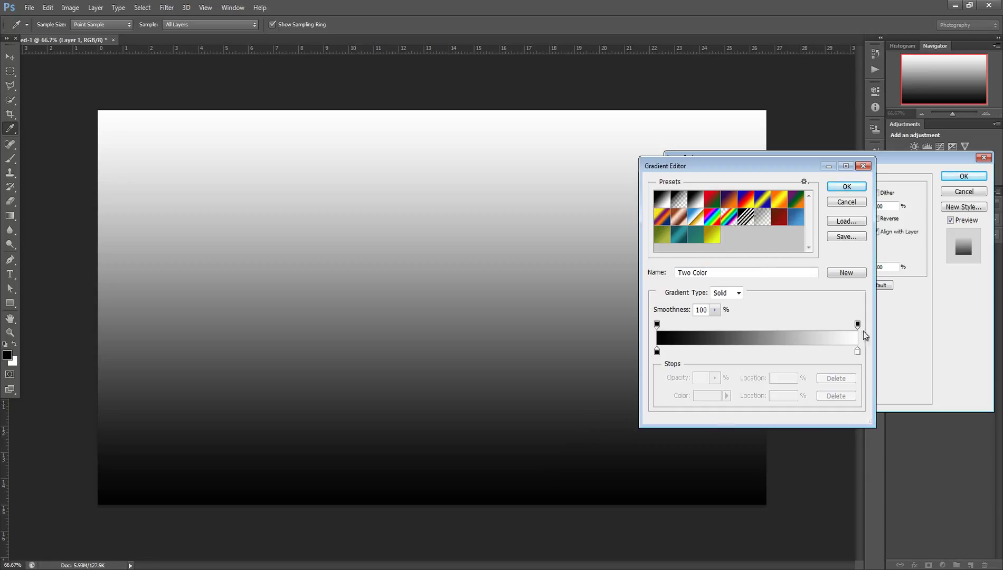
Change the gradient's black left stop to teal #31898c
{"action": "left_click", "coordinate": [657, 352]}
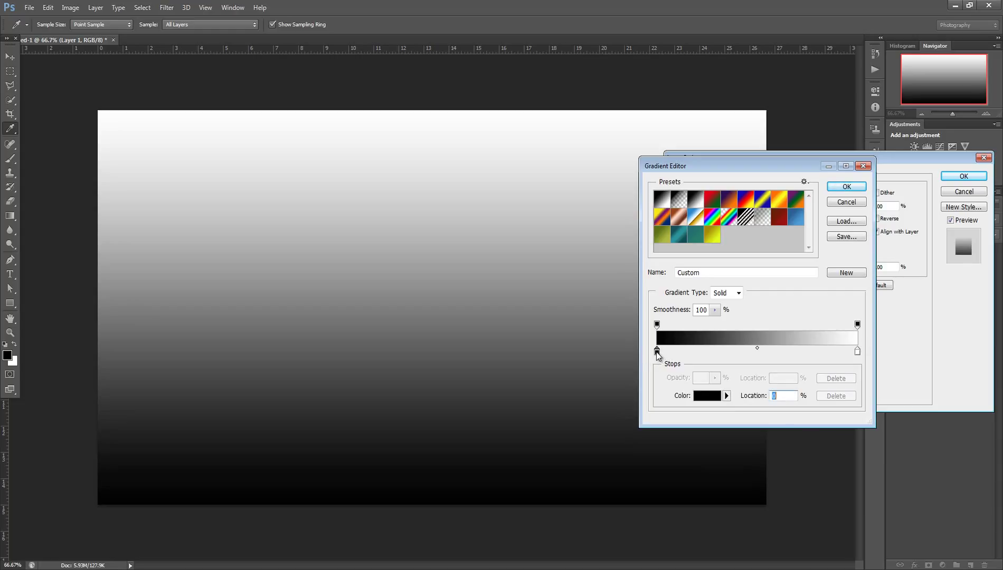
{"action": "double_click", "coordinate": [658, 352]}
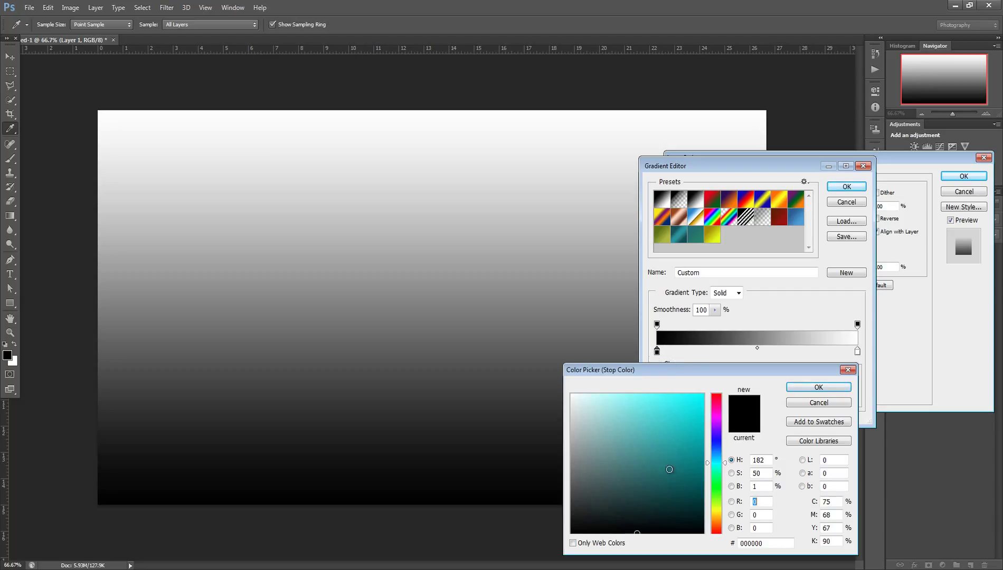
{"action": "mouse_move", "coordinate": [670, 469]}
{"action": "left_mouse_down"}
{"action": "mouse_move", "coordinate": [671, 442]}
{"action": "mouse_move", "coordinate": [658, 457]}
{"action": "left_mouse_up"}
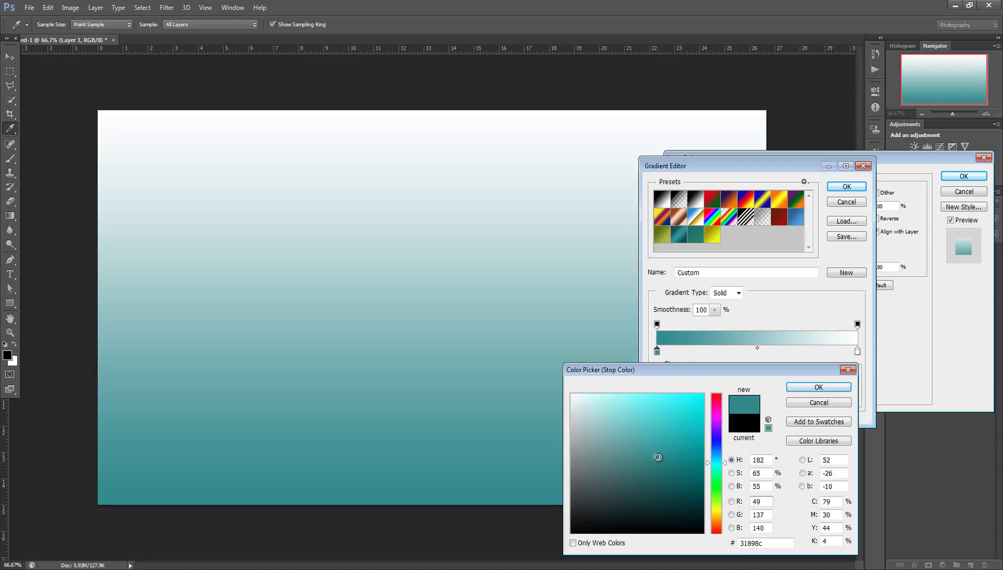
{"action": "double_click", "coordinate": [761, 460]}
{"action": "double_click", "coordinate": [754, 474]}
{"action": "double_click", "coordinate": [766, 487]}
{"action": "key", "text": "Tab"}
{"action": "key", "text": "Tab"}
{"action": "double_click", "coordinate": [776, 543]}
{"action": "left_click", "coordinate": [806, 388]}
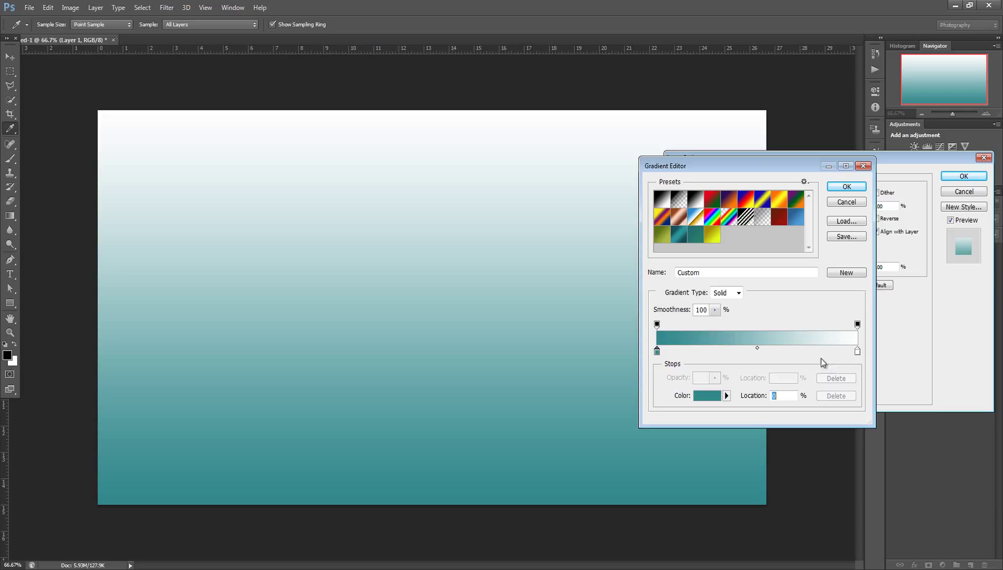
Add a second colour stop near 18% and set it to teal 349295
{"action": "left_click", "coordinate": [675, 353]}
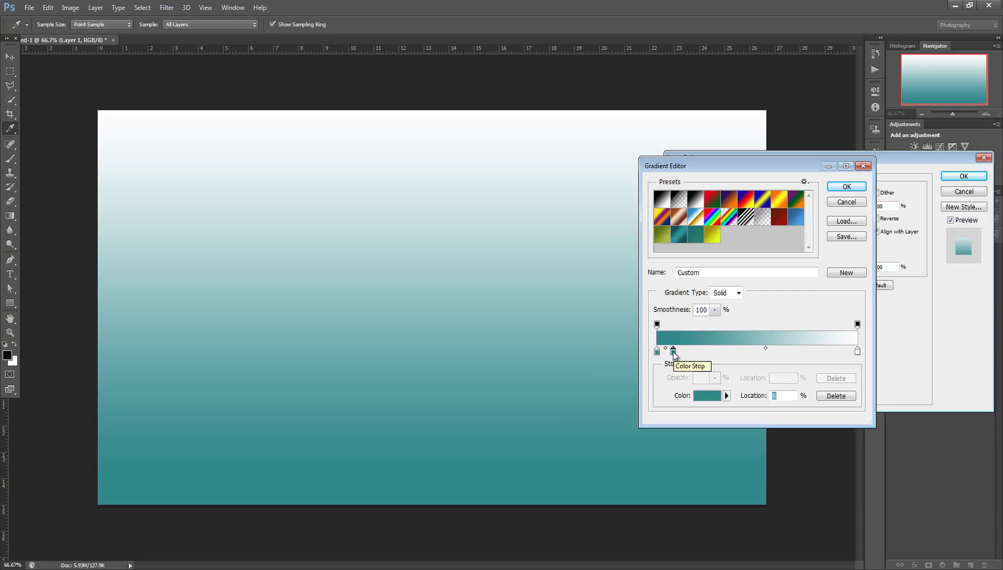
{"action": "left_click_drag", "start_coordinate": [674, 353], "coordinate": [772, 389]}
{"action": "left_click_drag", "start_coordinate": [700, 352], "coordinate": [692, 357]}
{"action": "double_click", "coordinate": [692, 352]}
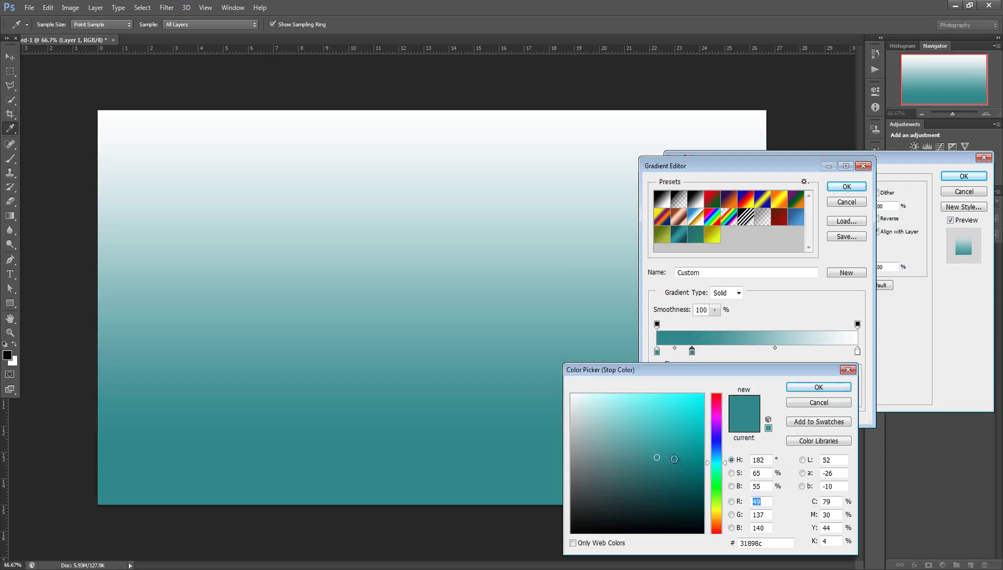
{"action": "left_click", "coordinate": [657, 435]}
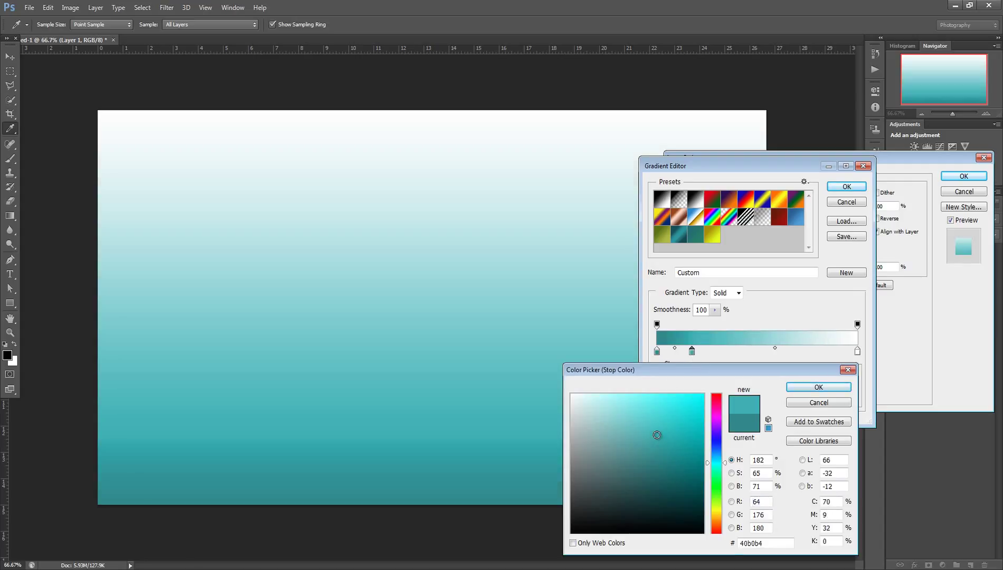
{"action": "left_click", "coordinate": [657, 451]}
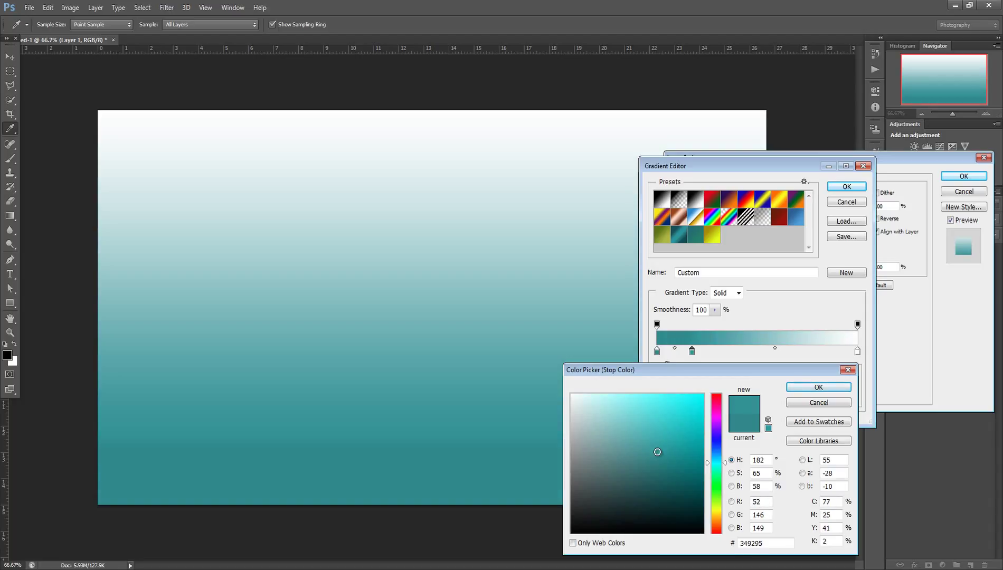
{"action": "left_click", "coordinate": [798, 386]}
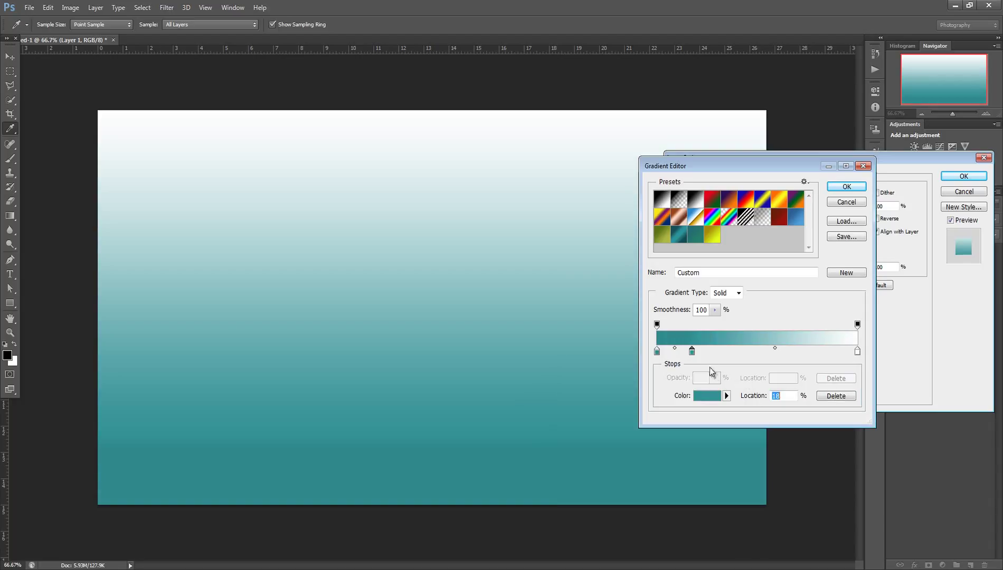
Position the new teal stop at 26% with its colour midpoint at 27%
{"action": "mouse_move", "coordinate": [693, 353]}
{"action": "left_mouse_down"}
{"action": "mouse_move", "coordinate": [705, 359]}
{"action": "mouse_move", "coordinate": [681, 349]}
{"action": "left_mouse_up"}
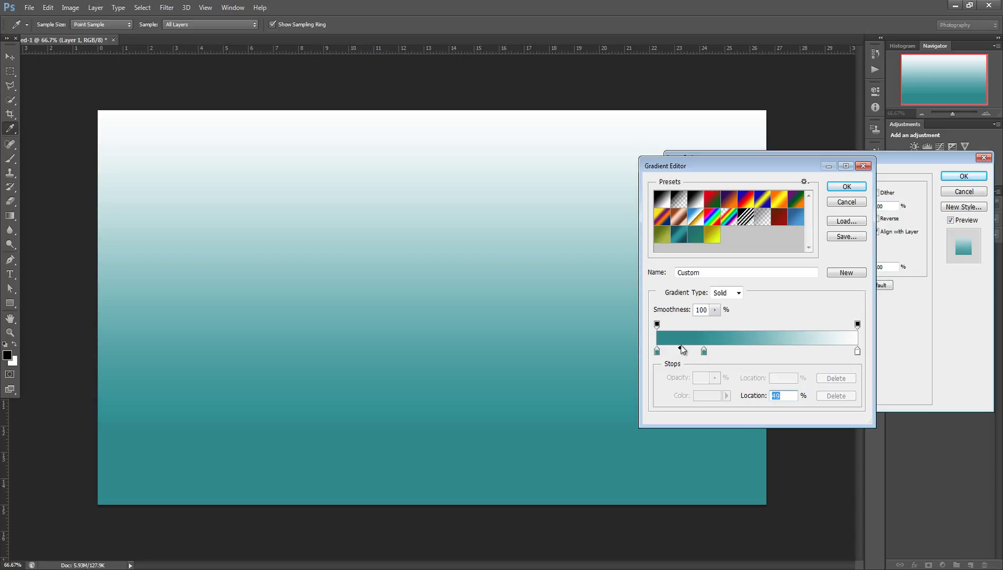
{"action": "left_click_drag", "start_coordinate": [681, 352], "coordinate": [699, 354]}
{"action": "left_click_drag", "start_coordinate": [696, 350], "coordinate": [675, 350]}
{"action": "left_click_drag", "start_coordinate": [674, 348], "coordinate": [669, 349]}
{"action": "left_click_drag", "start_coordinate": [704, 352], "coordinate": [709, 351]}
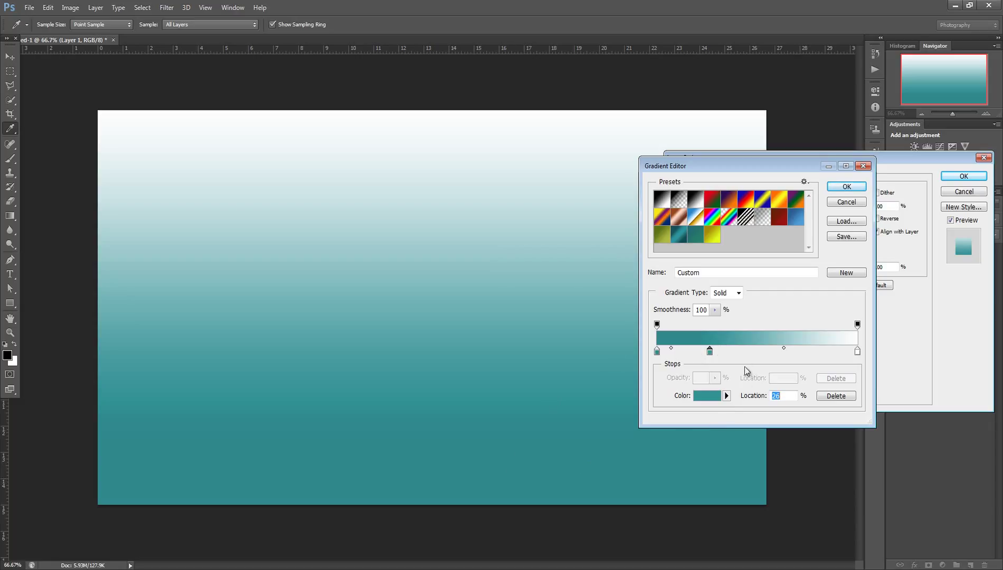
Add an olive green colour stop near the middle of the gradient
{"action": "left_click_drag", "start_coordinate": [750, 352], "coordinate": [755, 357]}
{"action": "double_click", "coordinate": [754, 353]}
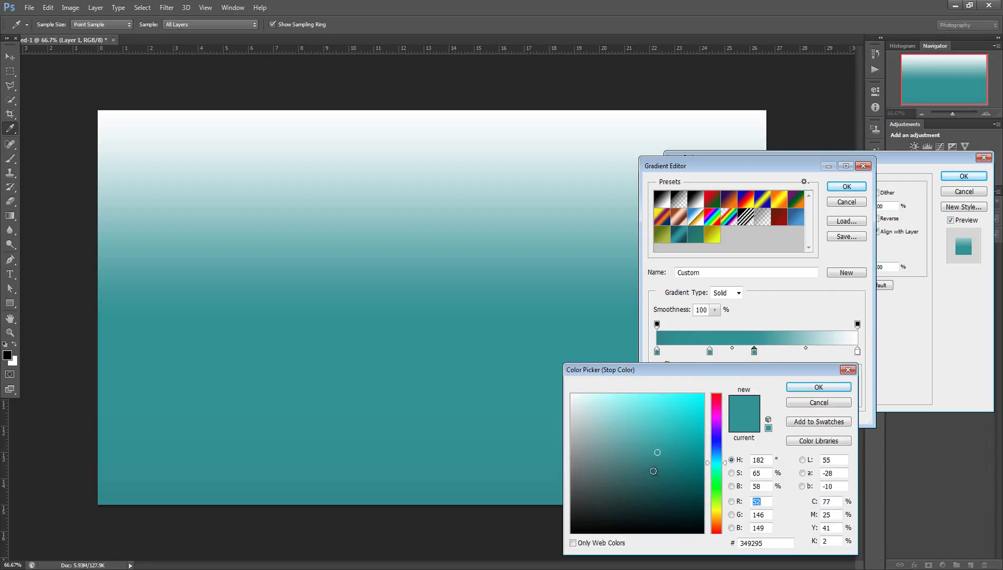
{"action": "mouse_move", "coordinate": [666, 426]}
{"action": "left_mouse_down"}
{"action": "mouse_move", "coordinate": [668, 415]}
{"action": "mouse_move", "coordinate": [664, 434]}
{"action": "mouse_move", "coordinate": [707, 404]}
{"action": "mouse_move", "coordinate": [678, 434]}
{"action": "mouse_move", "coordinate": [717, 394]}
{"action": "left_mouse_up"}
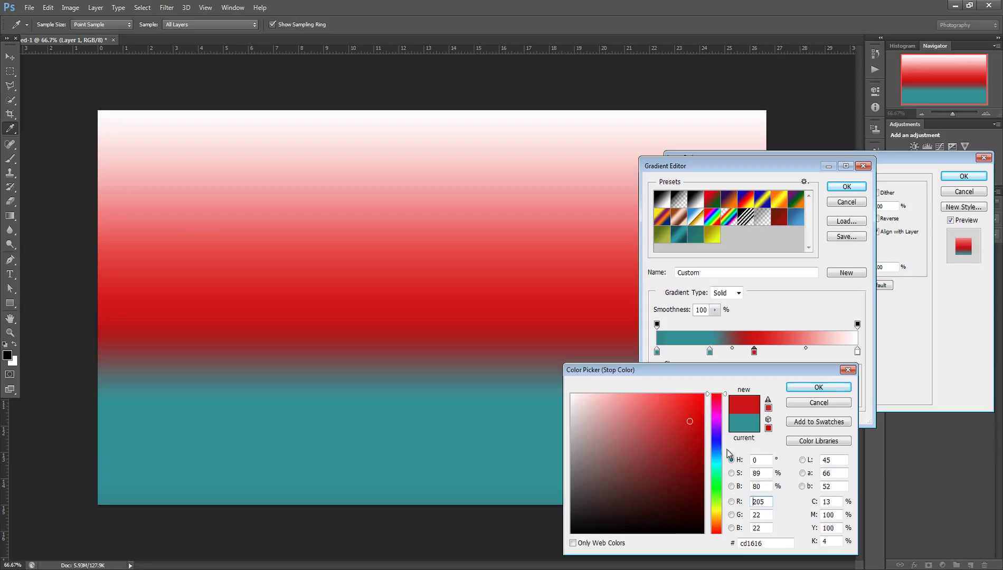
{"action": "mouse_move", "coordinate": [718, 458]}
{"action": "left_mouse_down"}
{"action": "mouse_move", "coordinate": [717, 490]}
{"action": "mouse_move", "coordinate": [717, 449]}
{"action": "left_mouse_up"}
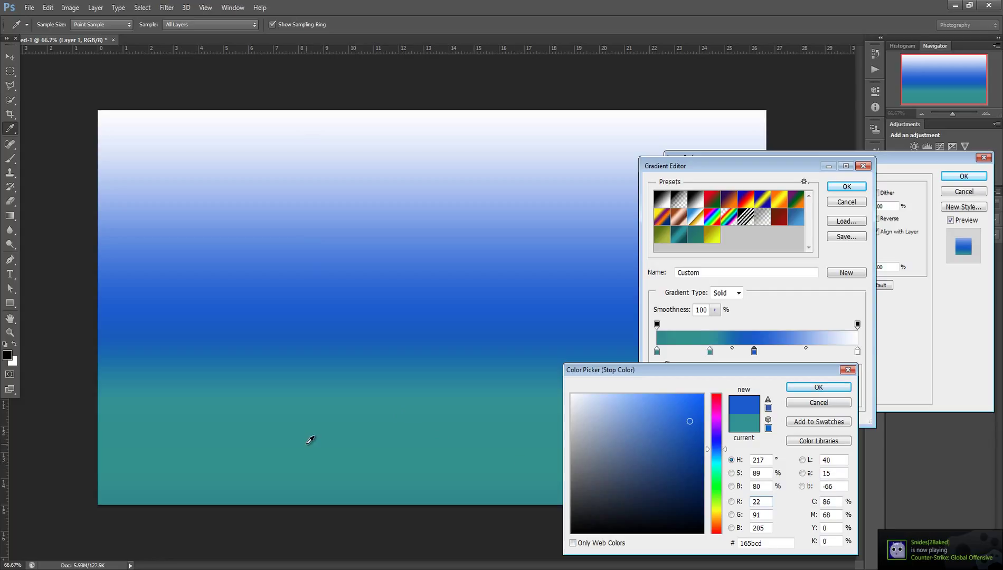
{"action": "left_click_drag", "start_coordinate": [716, 450], "coordinate": [712, 496]}
{"action": "left_click", "coordinate": [638, 451]}
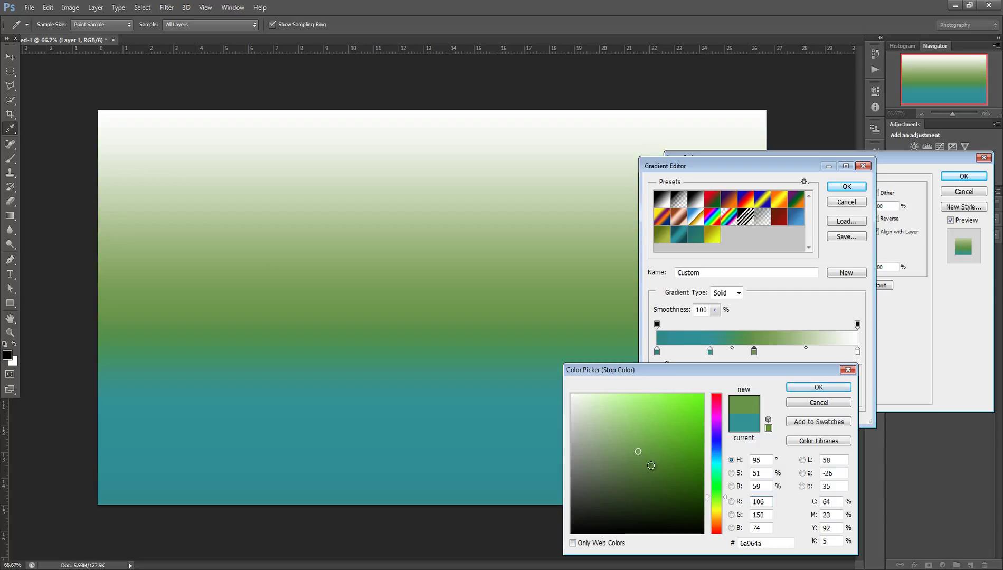
{"action": "left_click", "coordinate": [644, 472]}
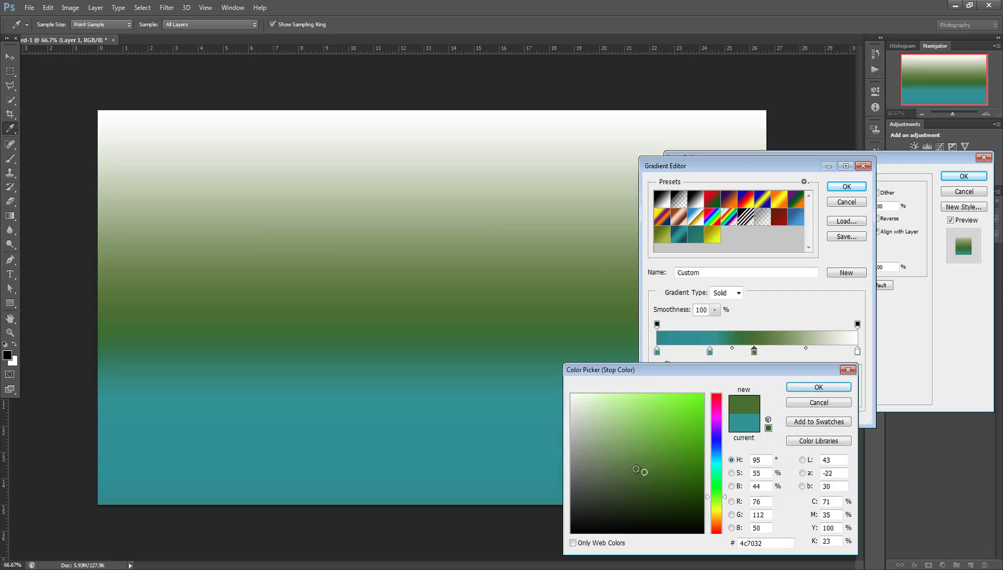
{"action": "left_click", "coordinate": [639, 457]}
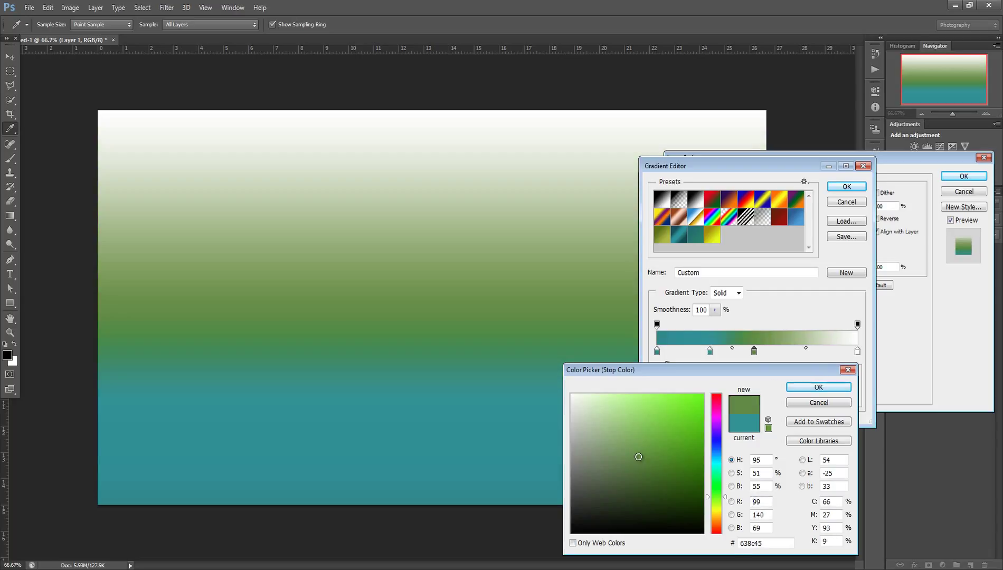
{"action": "left_click", "coordinate": [807, 388]}
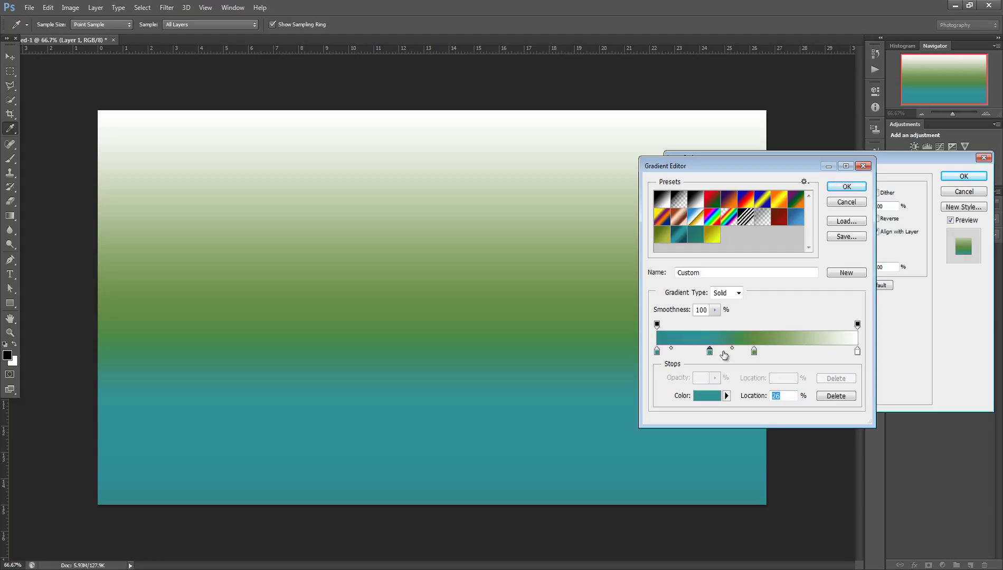
Delete the teal stop at 33% and move the 52% teal stop to 74%
{"action": "left_click_drag", "start_coordinate": [723, 352], "coordinate": [802, 355]}
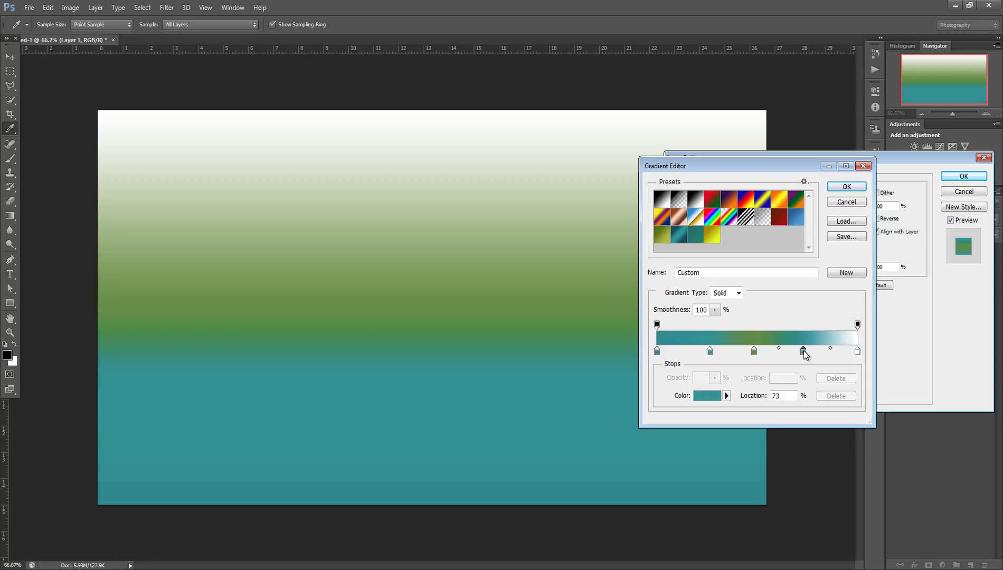
{"action": "left_click", "coordinate": [710, 352]}
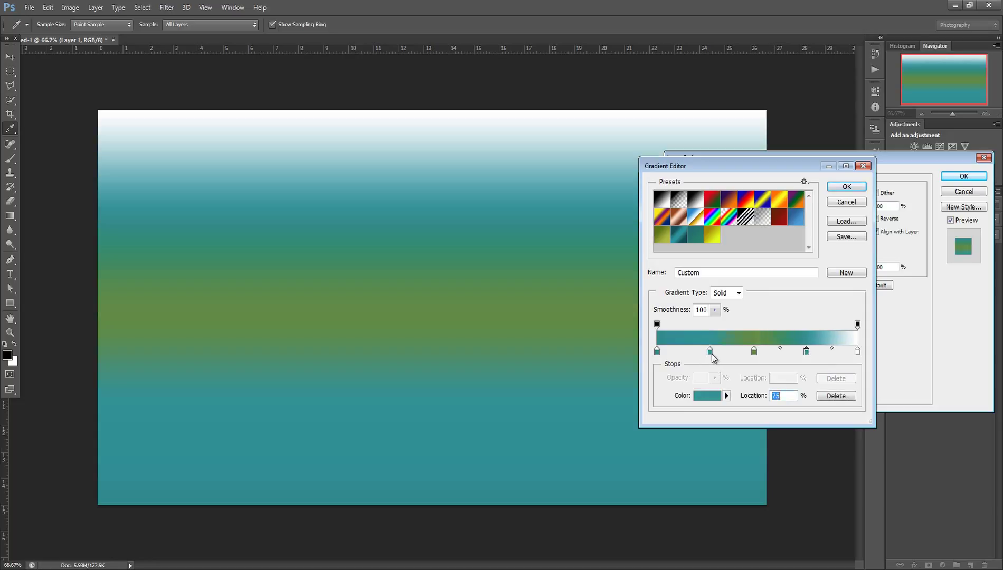
{"action": "left_click", "coordinate": [806, 352]}
{"action": "type", "text": "52"}
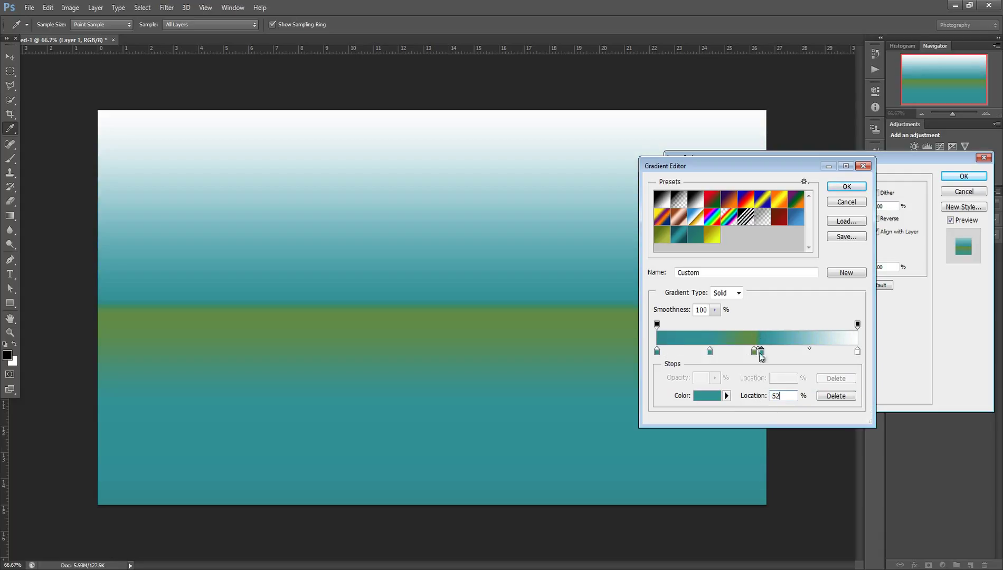
{"action": "left_click_drag", "start_coordinate": [762, 353], "coordinate": [806, 355]}
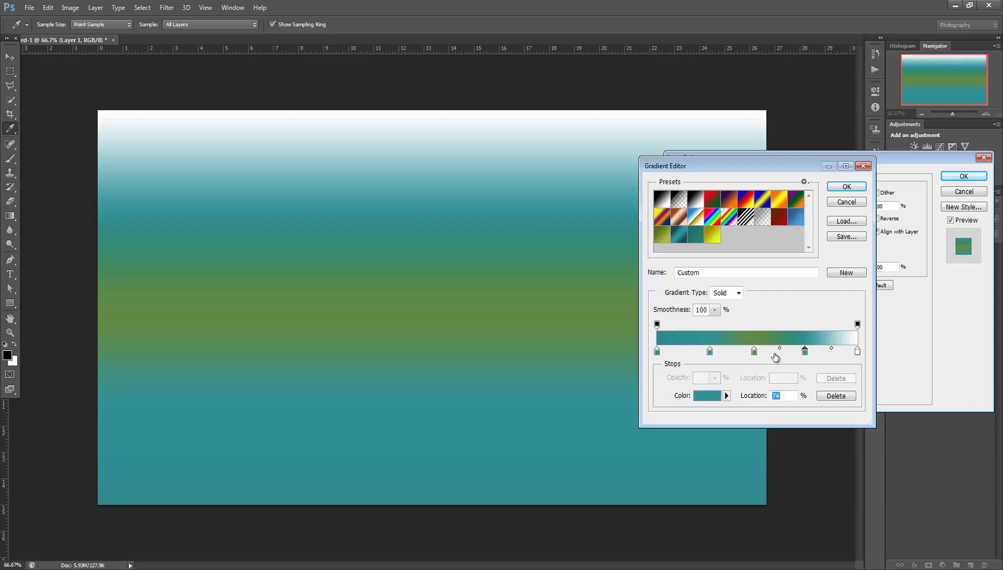
{"action": "left_click", "coordinate": [806, 351]}
{"action": "left_click_drag", "start_coordinate": [808, 356], "coordinate": [813, 357]}
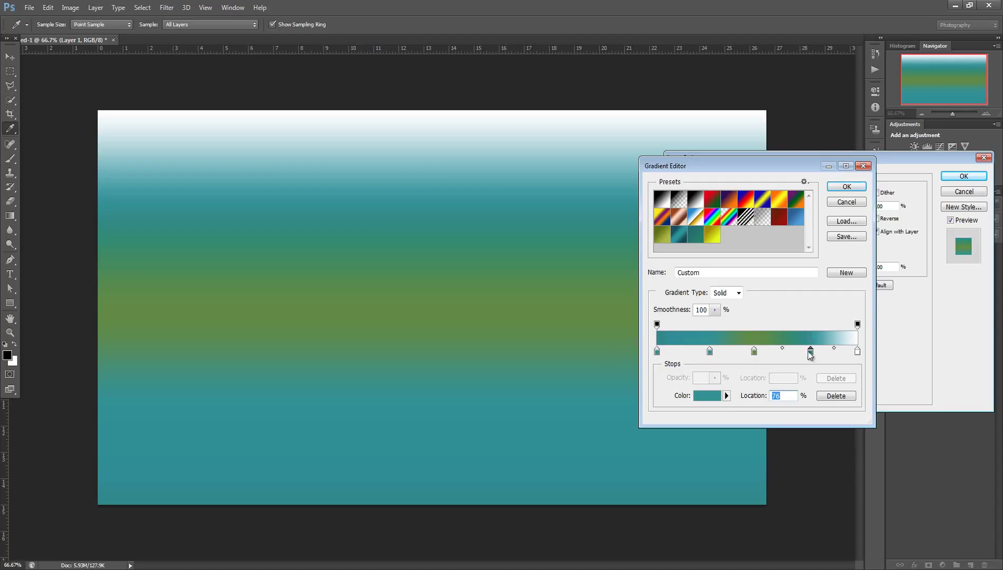
{"action": "left_click_drag", "start_coordinate": [809, 354], "coordinate": [797, 358]}
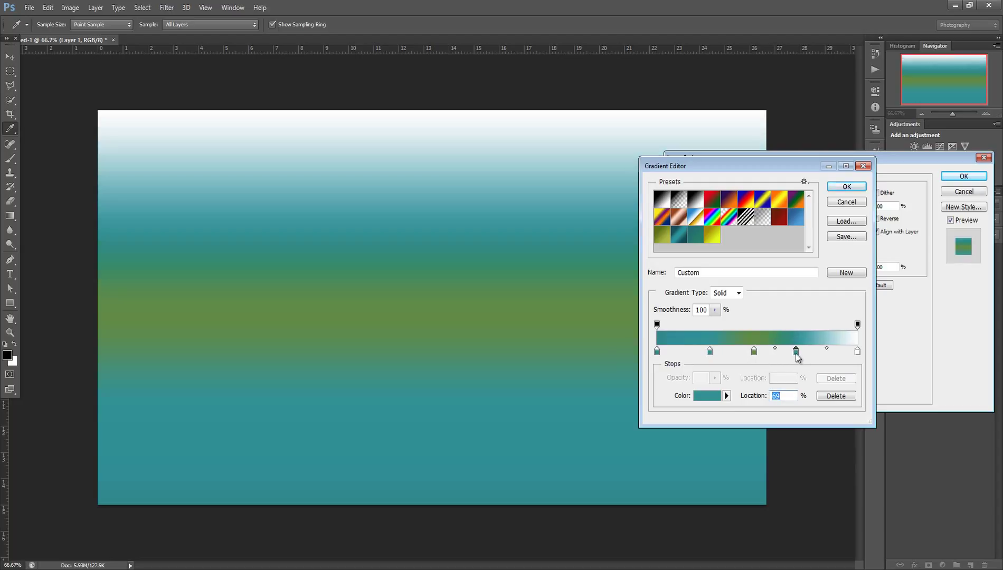
Add a new colour stop at 12% and confirm its colour
{"action": "left_click", "coordinate": [656, 351]}
{"action": "left_click", "coordinate": [681, 353]}
{"action": "double_click", "coordinate": [681, 351]}
{"action": "left_click", "coordinate": [838, 404]}
{"action": "left_click", "coordinate": [857, 353]}
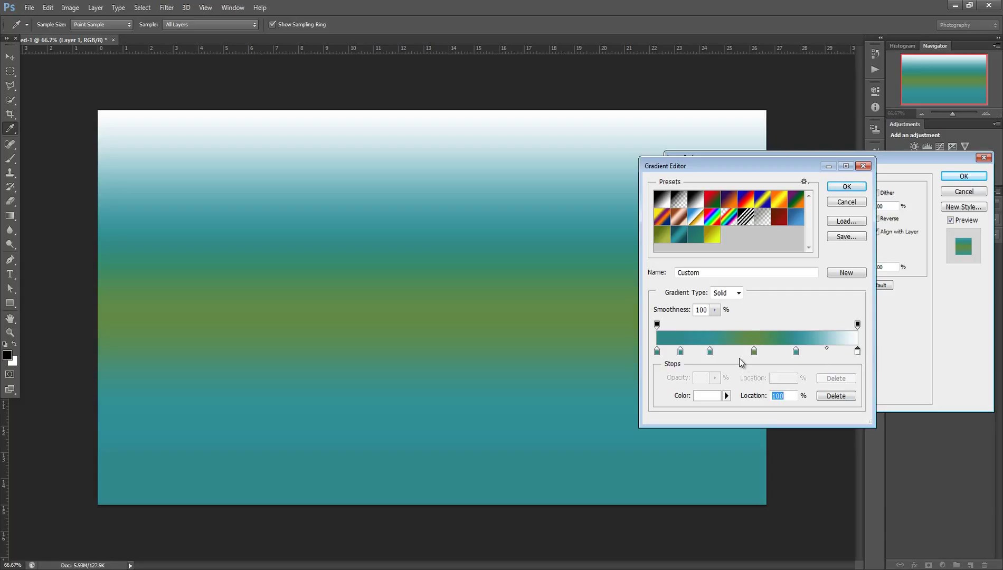
Replace the white end with a teal stop at 100%, remove the extra left stop, and set stops at 18% and 84%
{"action": "key", "text": "BackSpace"}
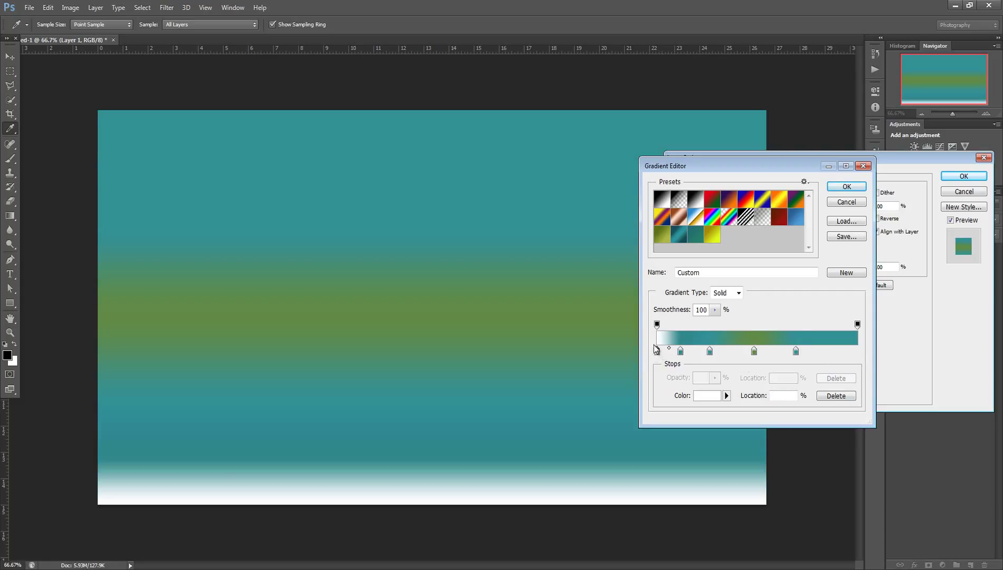
{"action": "left_click_drag", "start_coordinate": [657, 352], "coordinate": [678, 364]}
{"action": "left_click", "coordinate": [852, 353]}
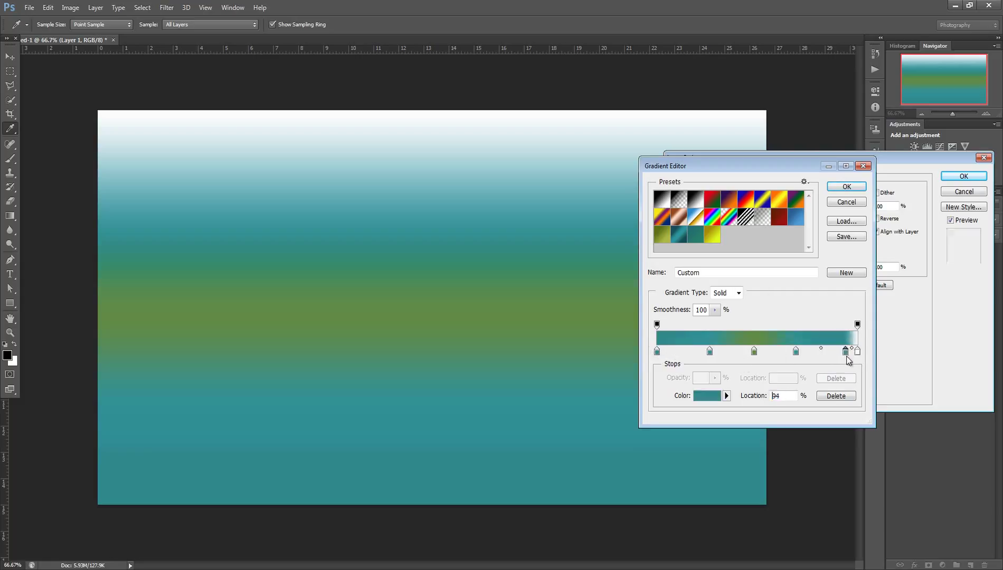
{"action": "left_click_drag", "start_coordinate": [851, 357], "coordinate": [855, 358]}
{"action": "key", "text": "ctrl+z"}
{"action": "left_click_drag", "start_coordinate": [853, 352], "coordinate": [657, 356]}
{"action": "key", "text": "BackSpace"}
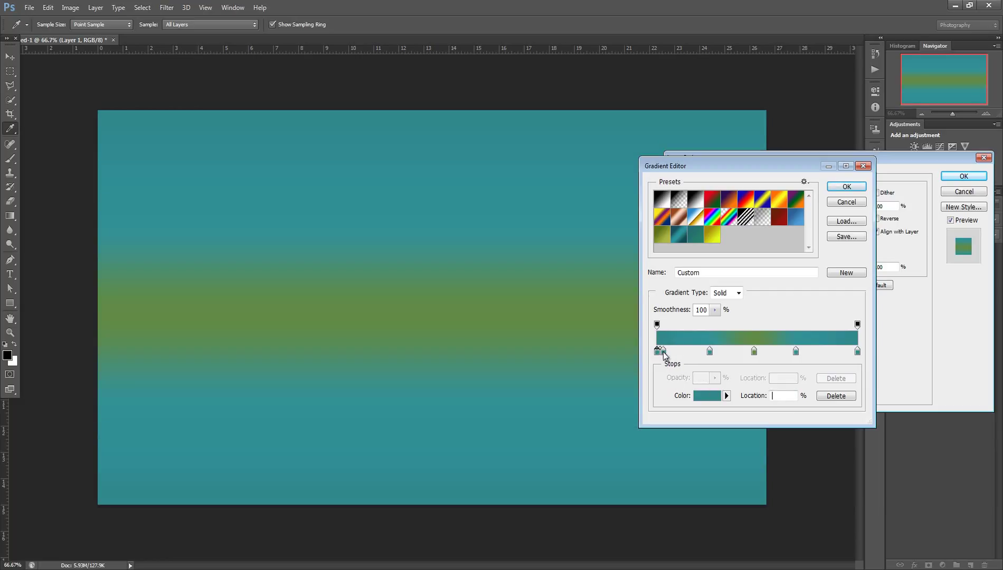
{"action": "left_click_drag", "start_coordinate": [663, 356], "coordinate": [689, 363]}
{"action": "left_click_drag", "start_coordinate": [710, 353], "coordinate": [693, 352]}
{"action": "left_click_drag", "start_coordinate": [796, 351], "coordinate": [824, 356]}
Set the gradient's Smoothness to 100%
{"action": "left_click", "coordinate": [714, 313]}
{"action": "left_click_drag", "start_coordinate": [685, 324], "coordinate": [745, 331]}
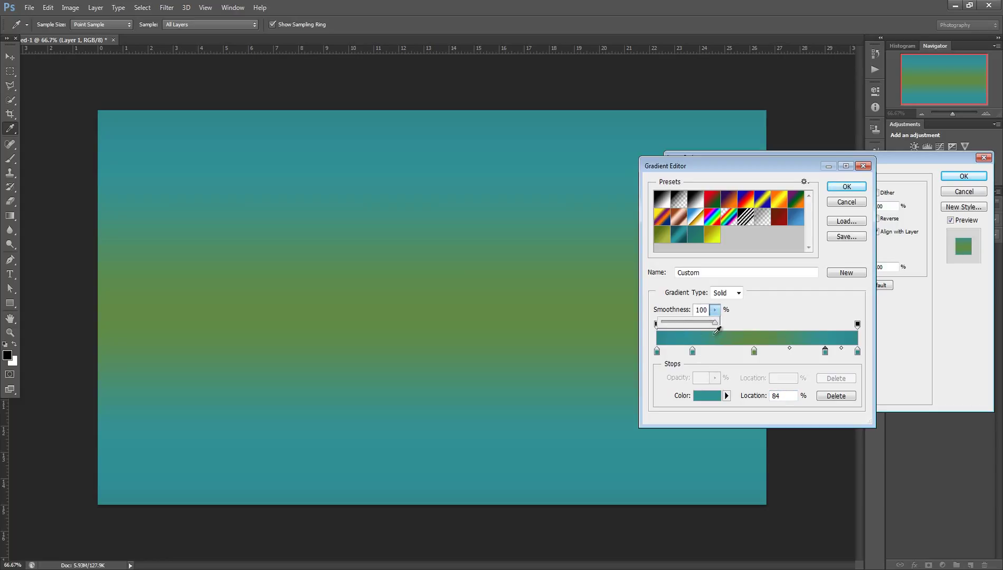
{"action": "left_click_drag", "start_coordinate": [676, 327], "coordinate": [752, 329]}
{"action": "left_click", "coordinate": [738, 290]}
Name the gradient 'green/blue', save it as a new preset, and delete the duplicate swatch
{"action": "left_click", "coordinate": [728, 272]}
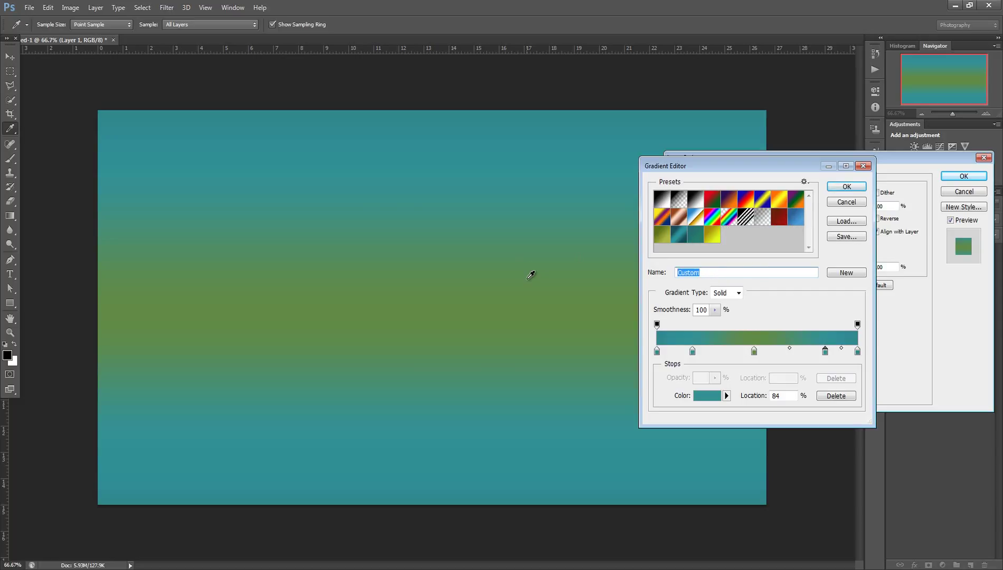
{"action": "type", "text": "green/blue"}
{"action": "left_click", "coordinate": [848, 272]}
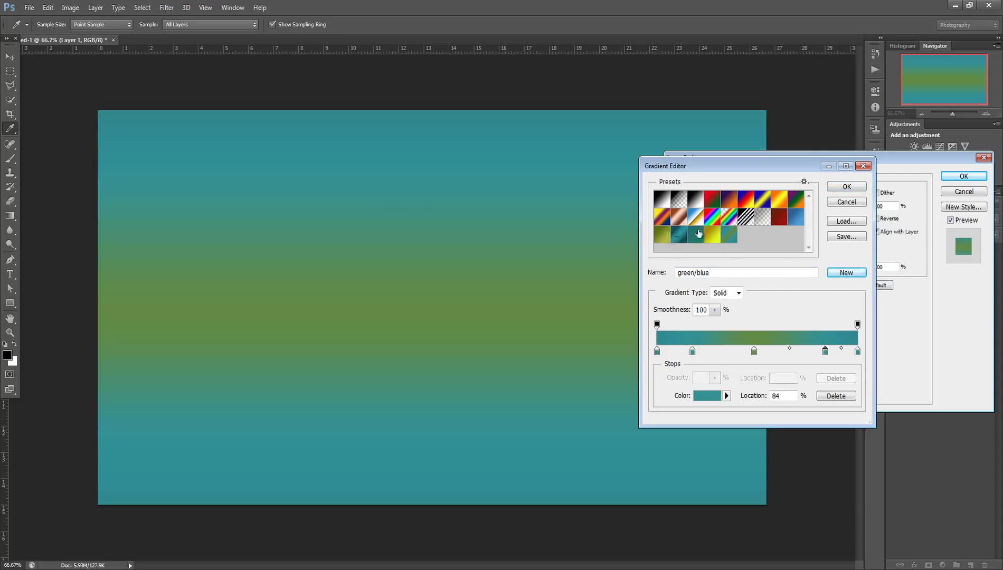
{"action": "right_click", "coordinate": [732, 242]}
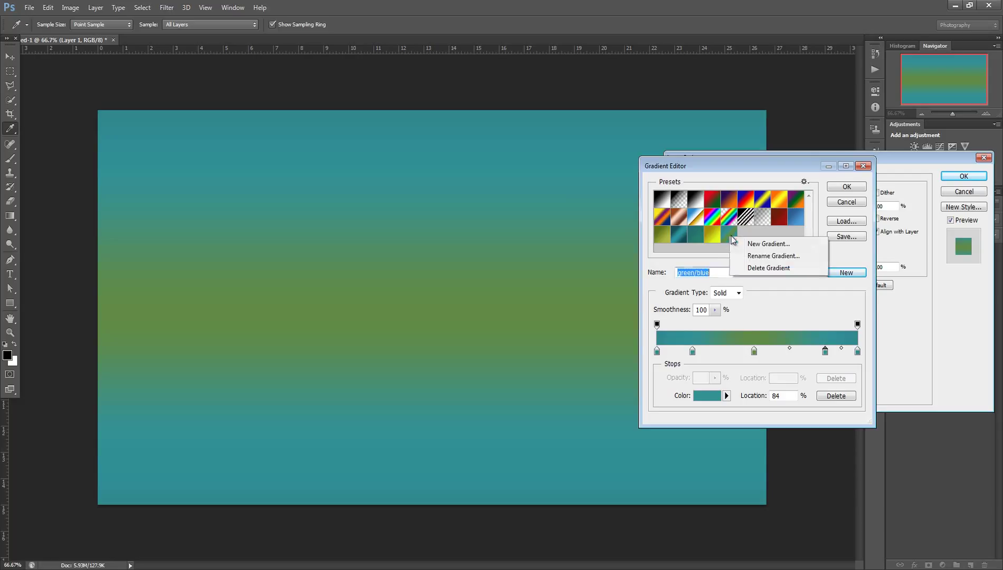
{"action": "left_click", "coordinate": [751, 269]}
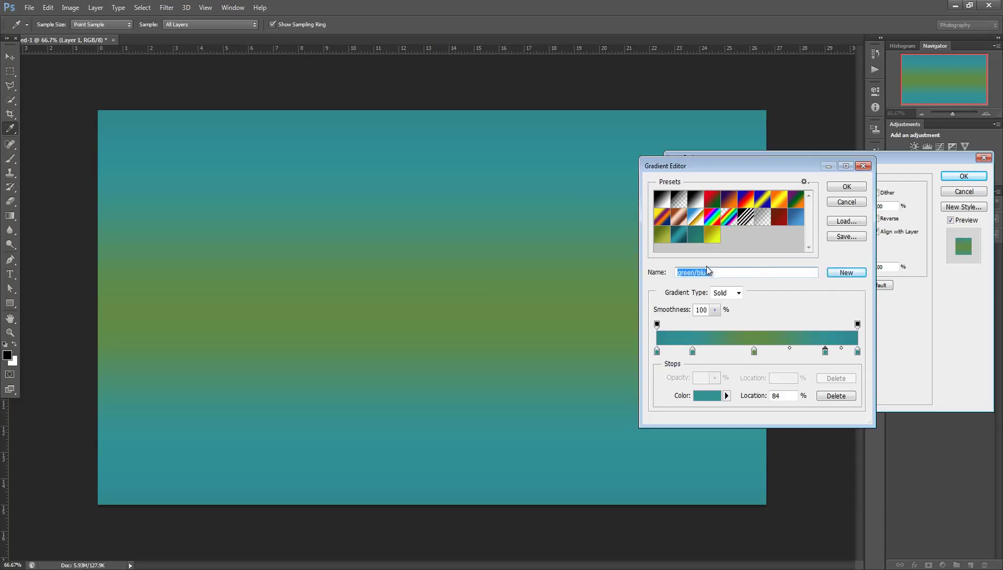
Accept the gradient, set the overlay angle to 36°, and apply the two-stop blue/green preset
{"action": "left_click", "coordinate": [858, 190]}
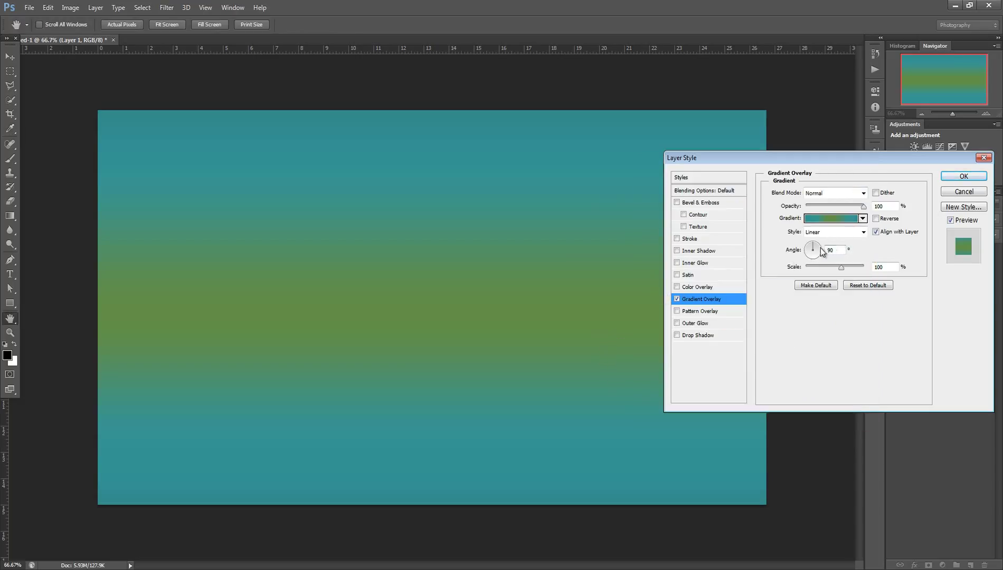
{"action": "mouse_move", "coordinate": [821, 251]}
{"action": "left_mouse_down"}
{"action": "mouse_move", "coordinate": [840, 233]}
{"action": "mouse_move", "coordinate": [823, 244]}
{"action": "left_mouse_up"}
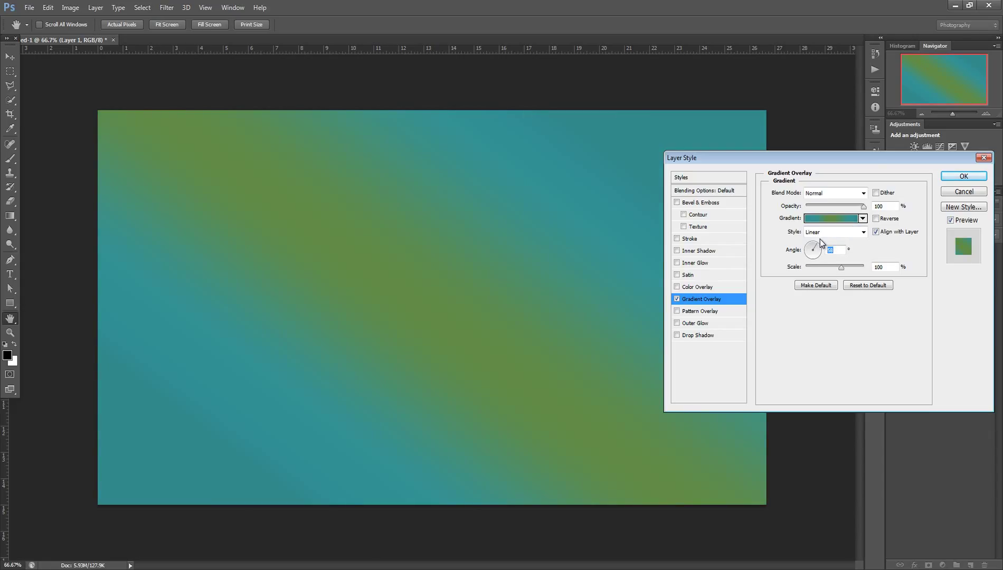
{"action": "left_click", "coordinate": [828, 219]}
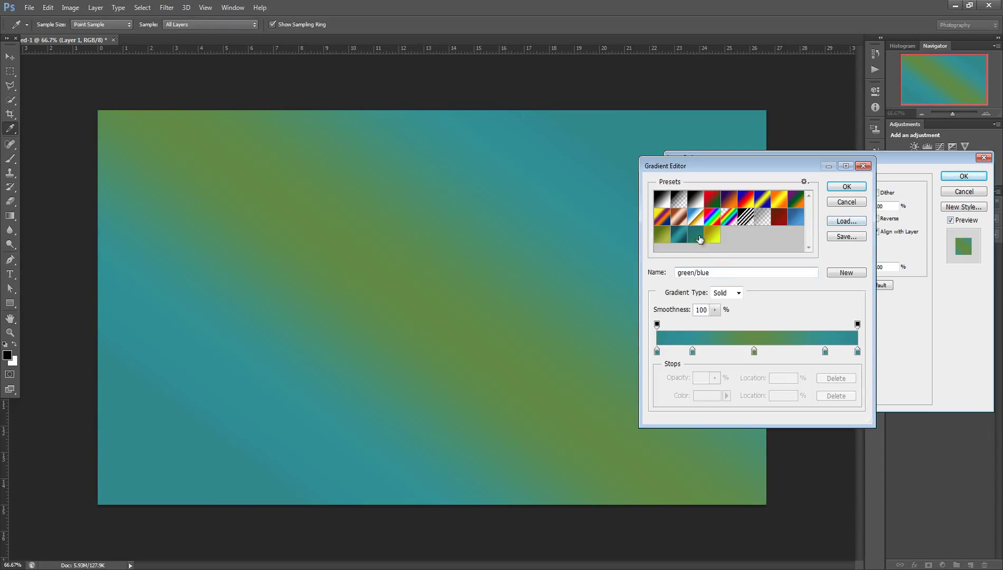
{"action": "left_click", "coordinate": [698, 238]}
{"action": "left_click", "coordinate": [832, 187]}
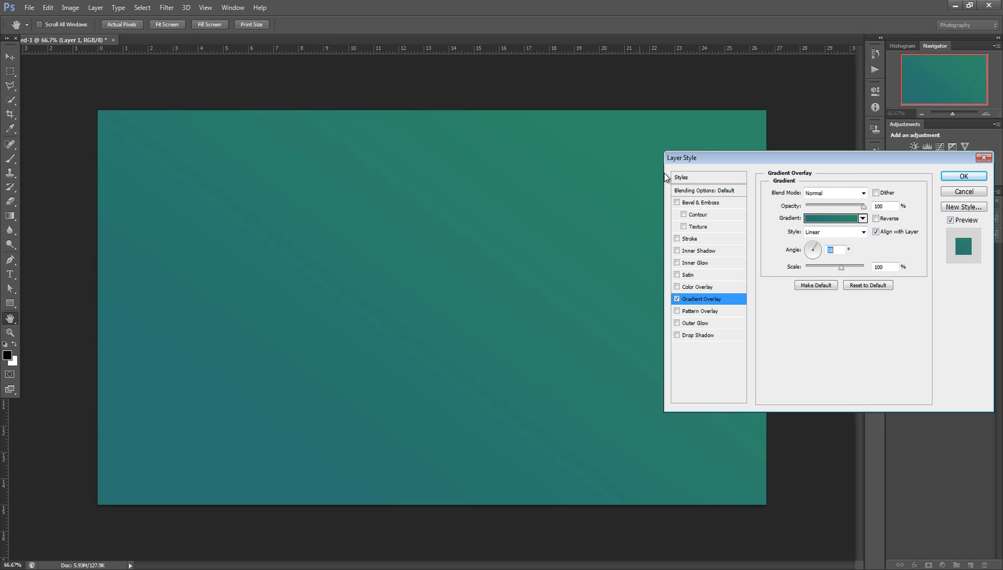
{"action": "left_click_drag", "start_coordinate": [707, 158], "coordinate": [532, 520]}
{"action": "left_click_drag", "start_coordinate": [535, 562], "coordinate": [529, 376]}
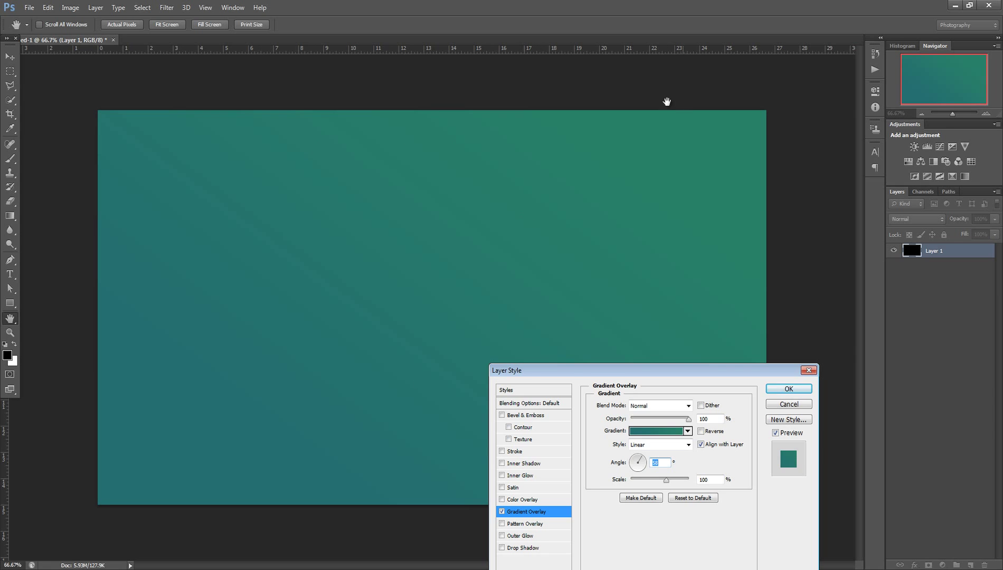
{"action": "left_click_drag", "start_coordinate": [594, 372], "coordinate": [728, 261]}
{"action": "left_click", "coordinate": [752, 336]}
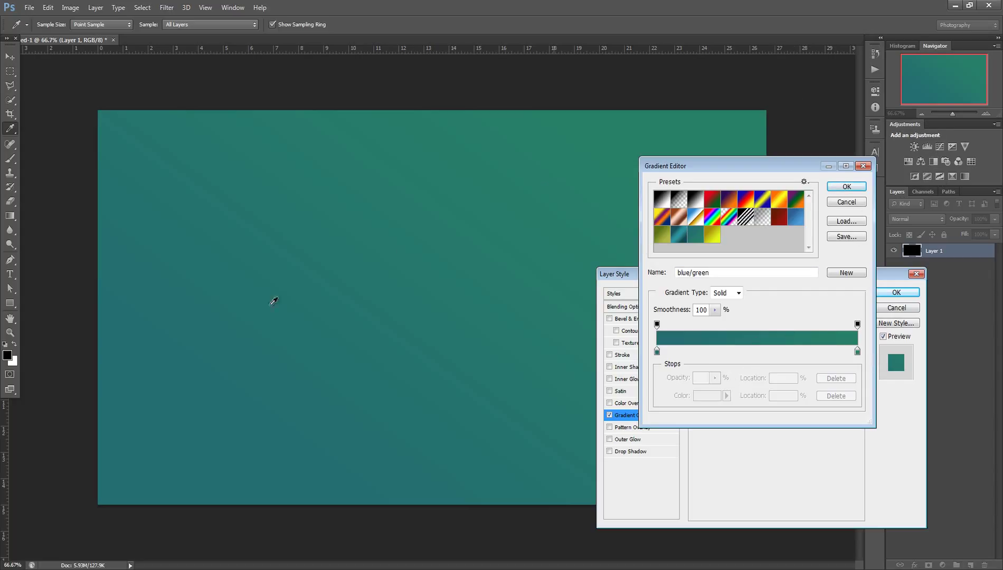
{"action": "left_click", "coordinate": [780, 218]}
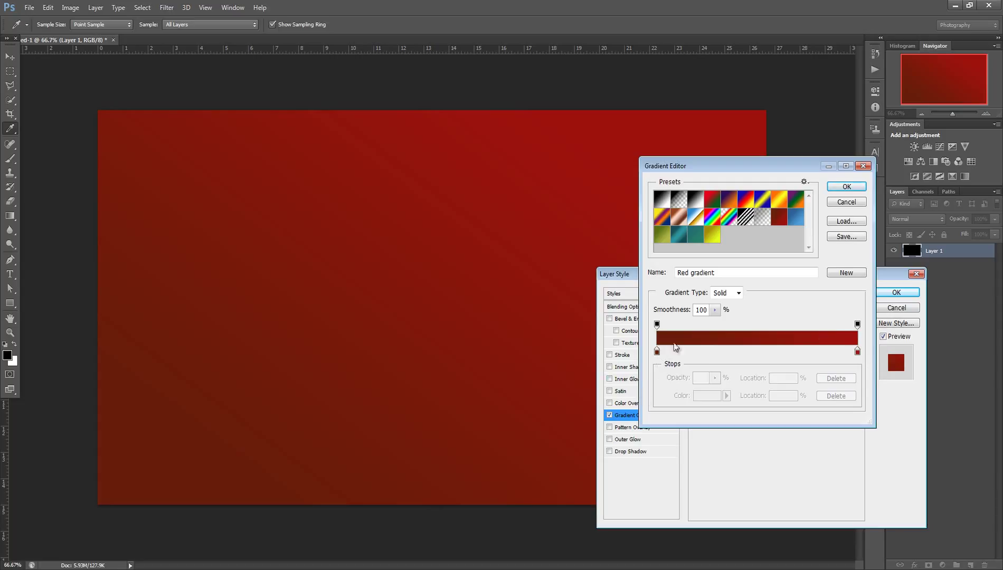
{"action": "left_click", "coordinate": [800, 223]}
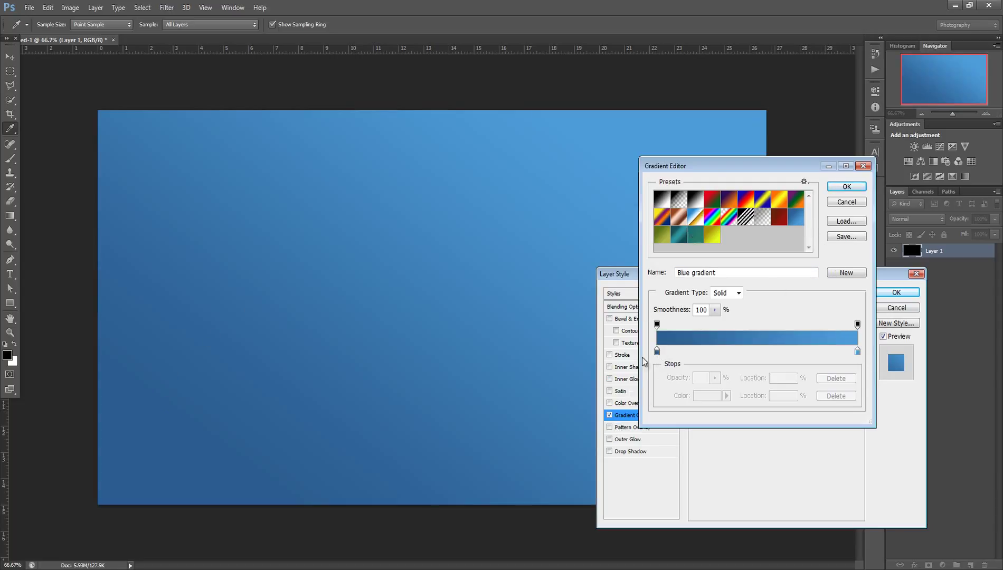
{"action": "left_click", "coordinate": [661, 238]}
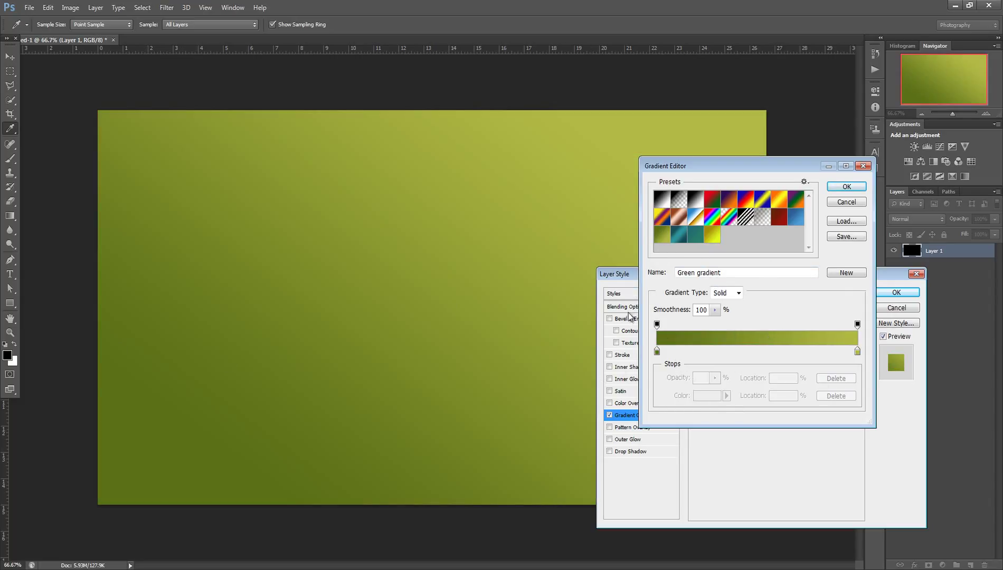
{"action": "left_click", "coordinate": [713, 239]}
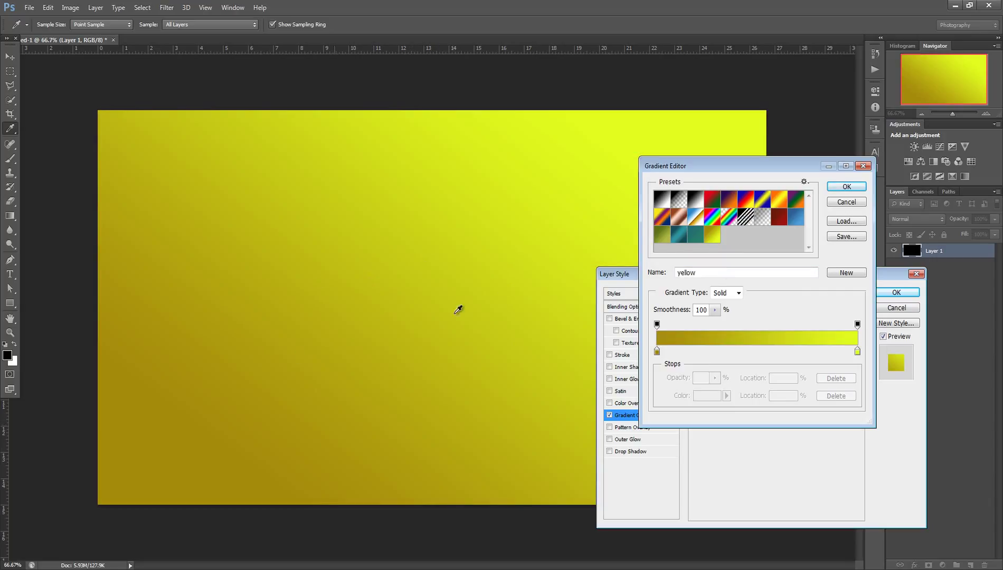
{"action": "left_click", "coordinate": [746, 200]}
{"action": "left_click", "coordinate": [729, 201]}
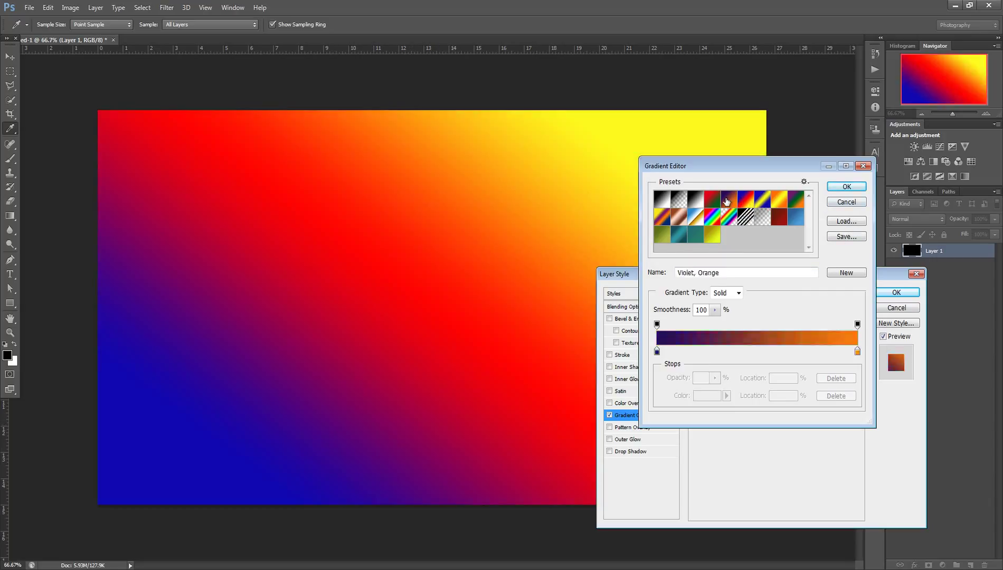
{"action": "left_click", "coordinate": [717, 201]}
{"action": "left_click", "coordinate": [779, 200]}
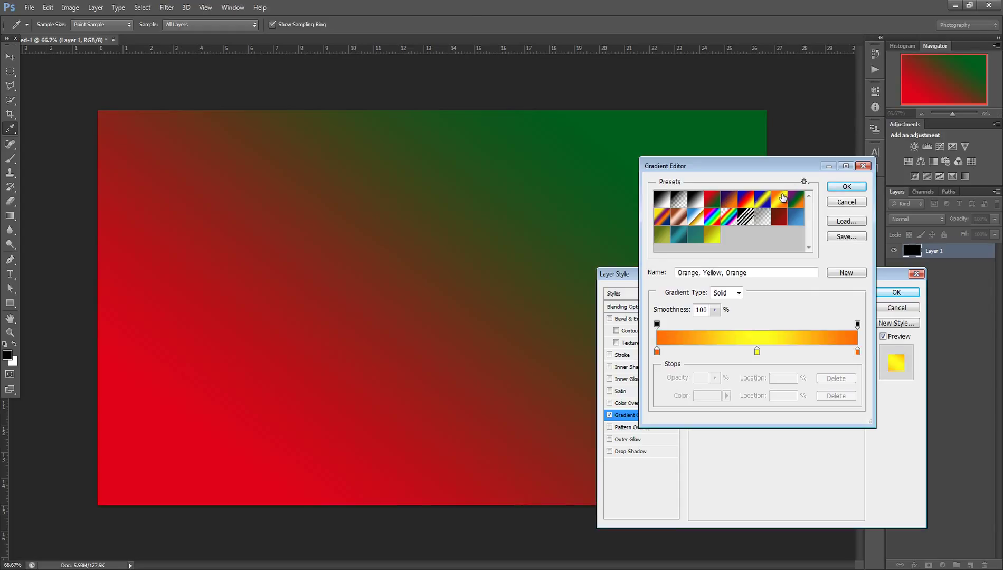
{"action": "left_click", "coordinate": [796, 201]}
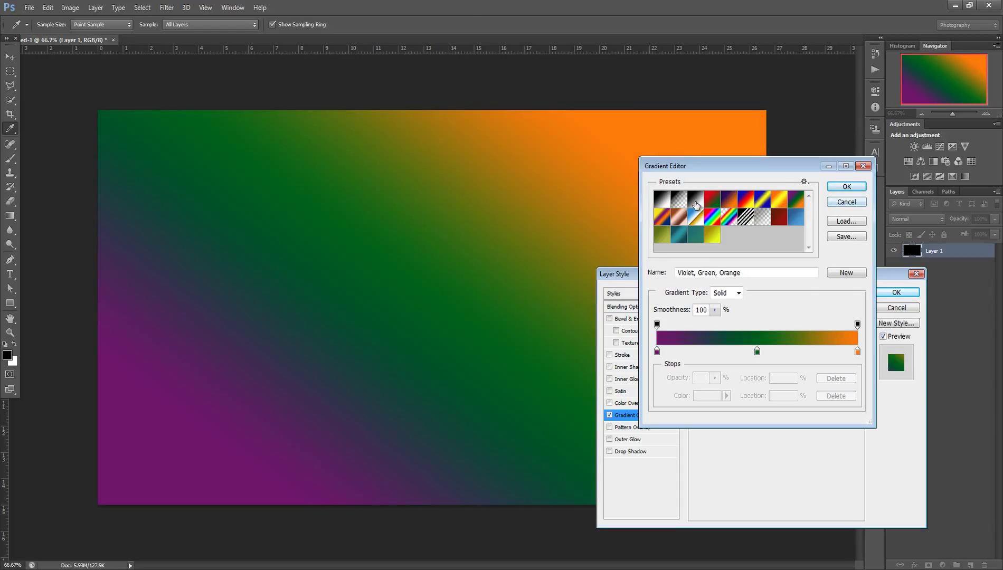
{"action": "left_click", "coordinate": [713, 205]}
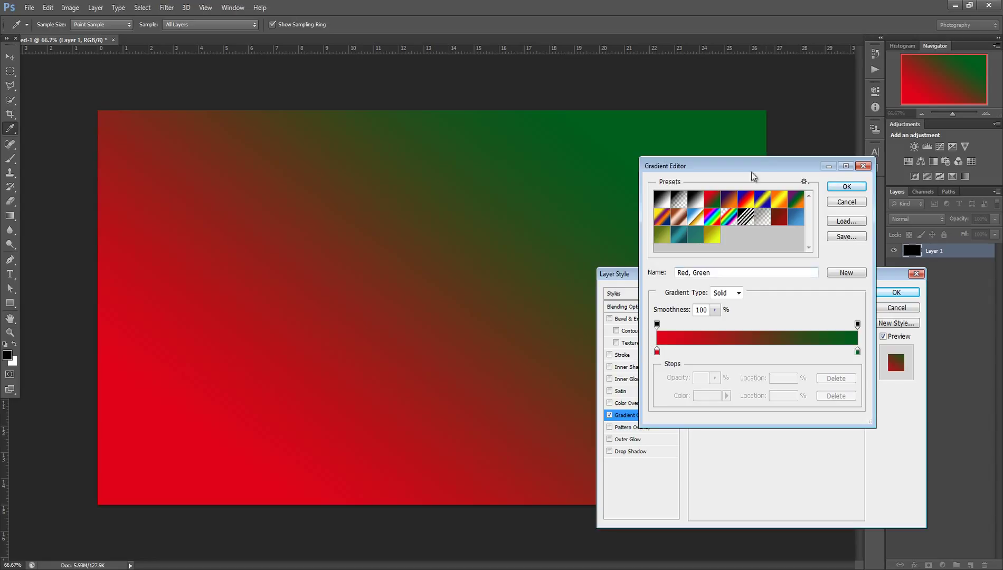
{"action": "left_click", "coordinate": [745, 200]}
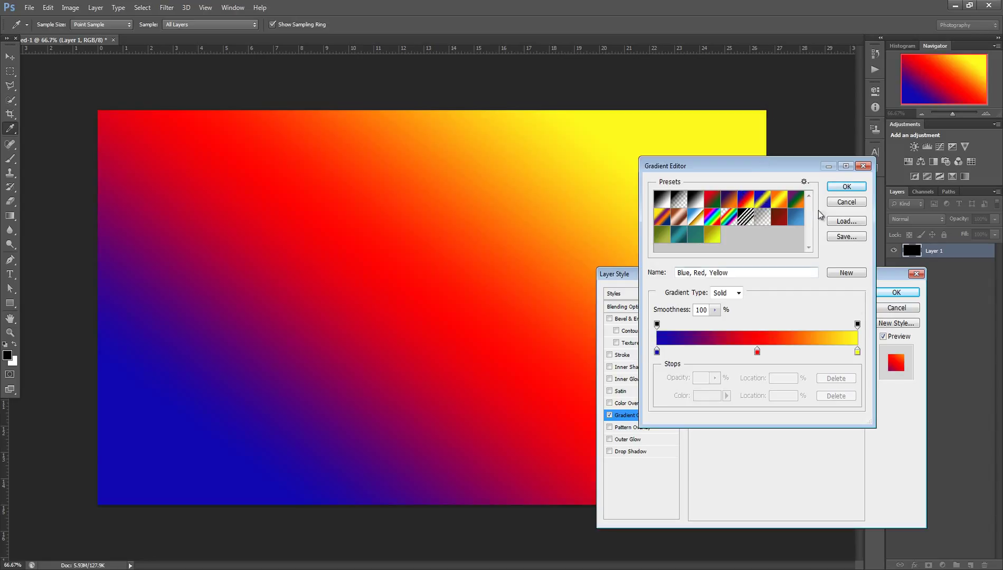
{"action": "left_click", "coordinate": [782, 200]}
{"action": "left_click", "coordinate": [781, 200]}
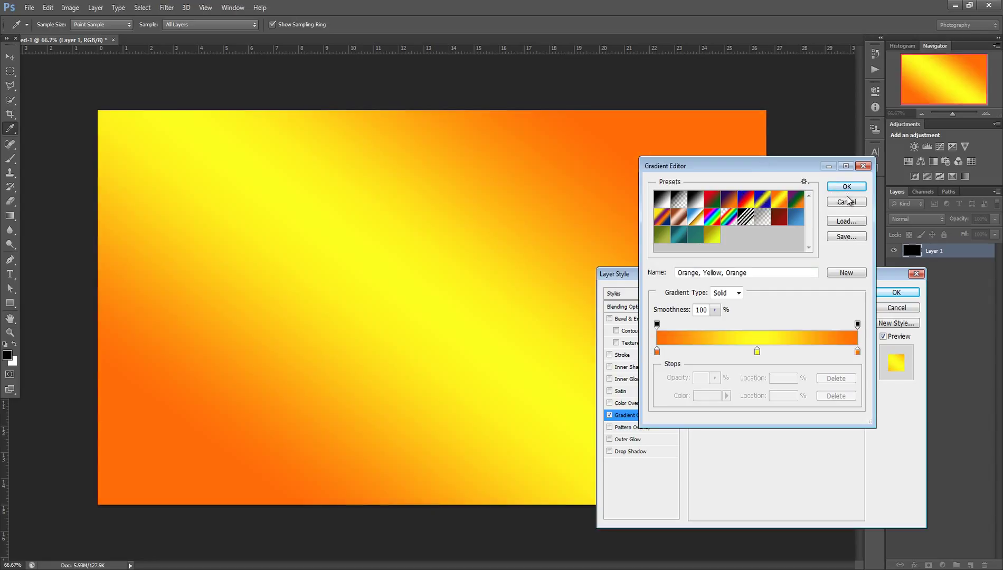
{"action": "left_click", "coordinate": [846, 202]}
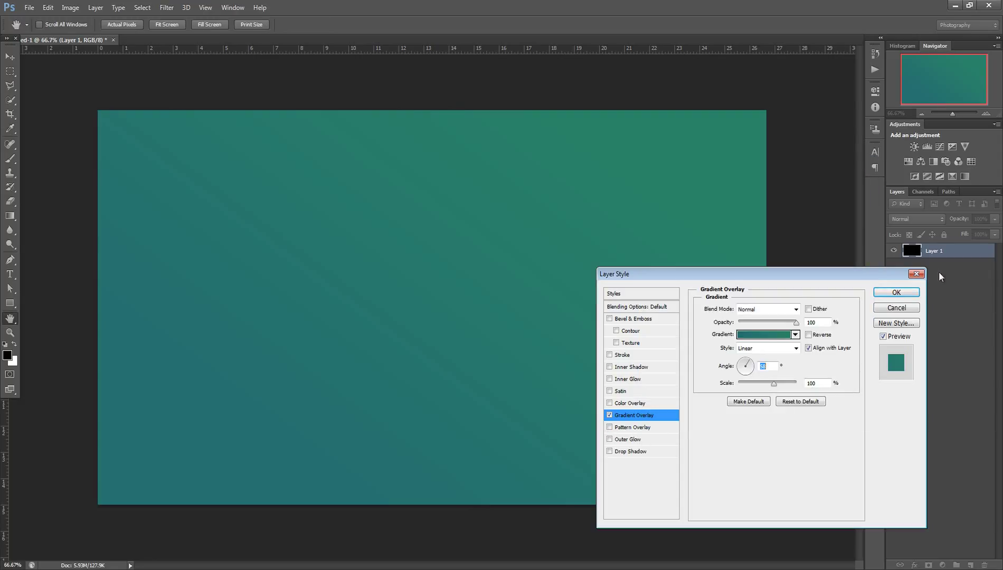
Apply the angled teal Gradient Overlay to Layer 1 and close Layer Style
{"action": "left_click", "coordinate": [893, 294]}
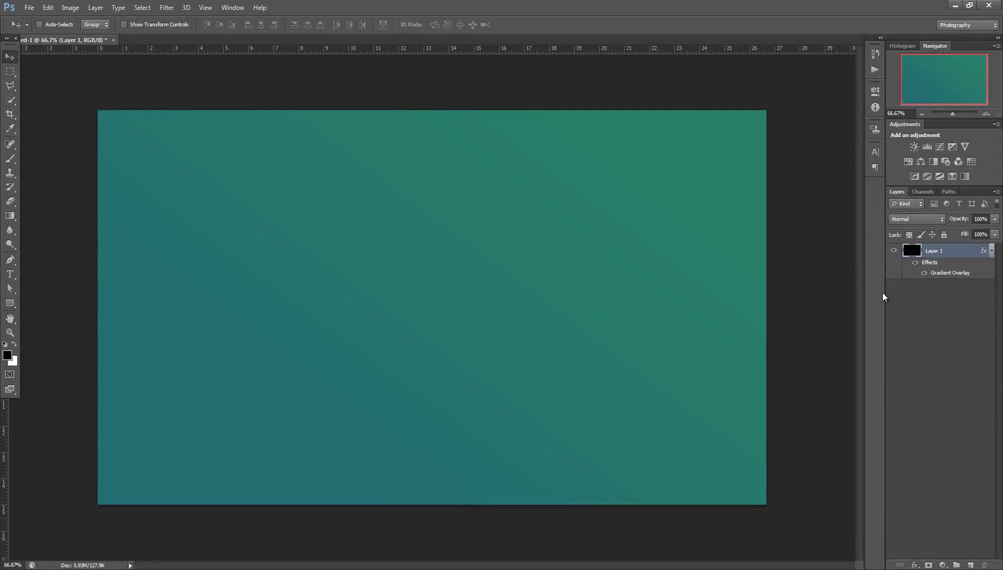